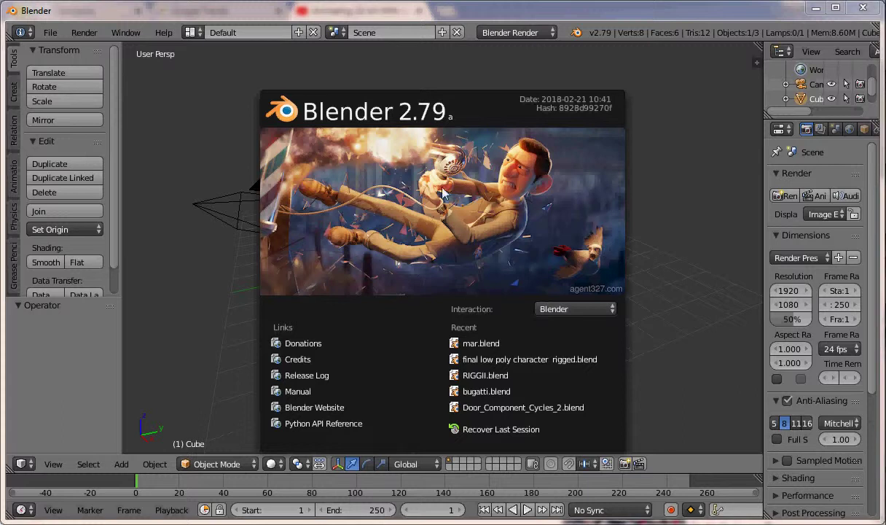
# Close the splash screen and delete the default cube
pyautogui.click(174, 278)
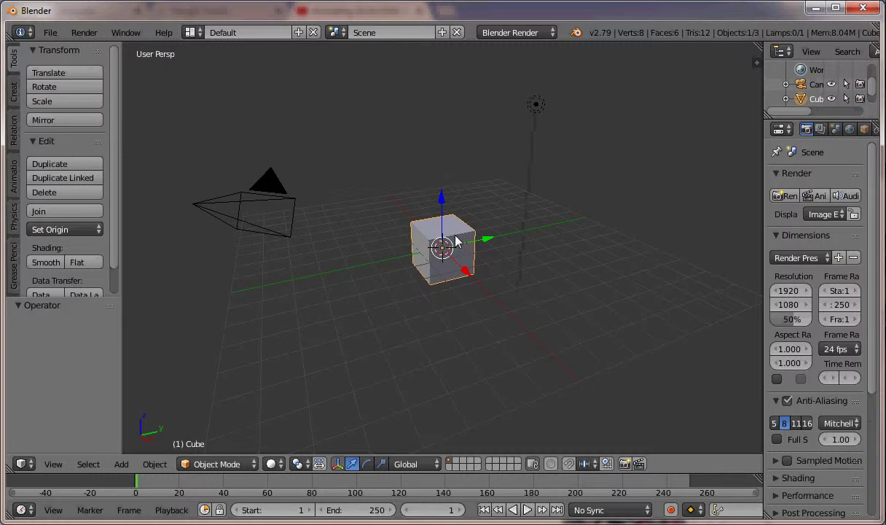
pyautogui.click(513, 226)
pyautogui.scroll(1, 429, 244)
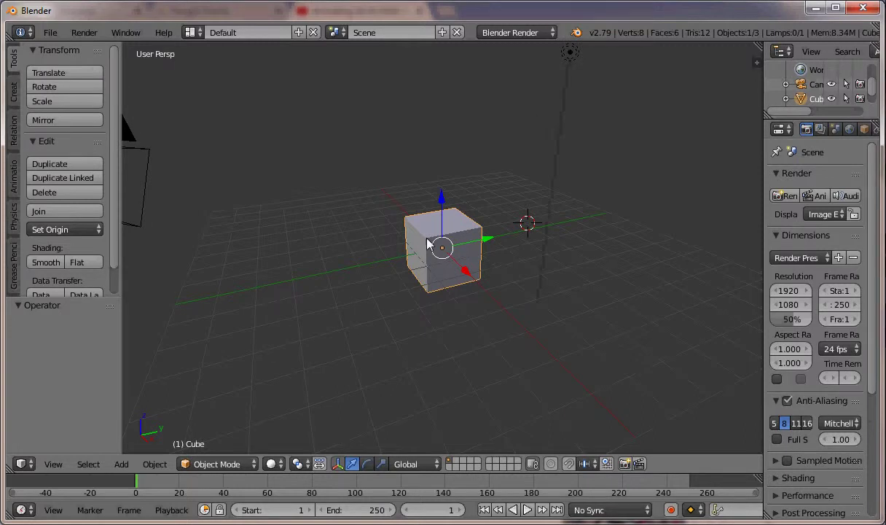
pyautogui.press('x')
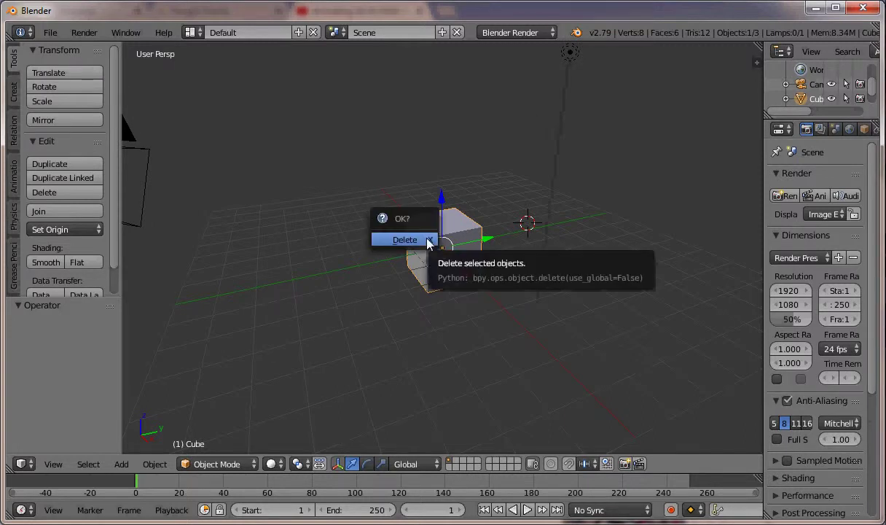
pyautogui.click(403, 240)
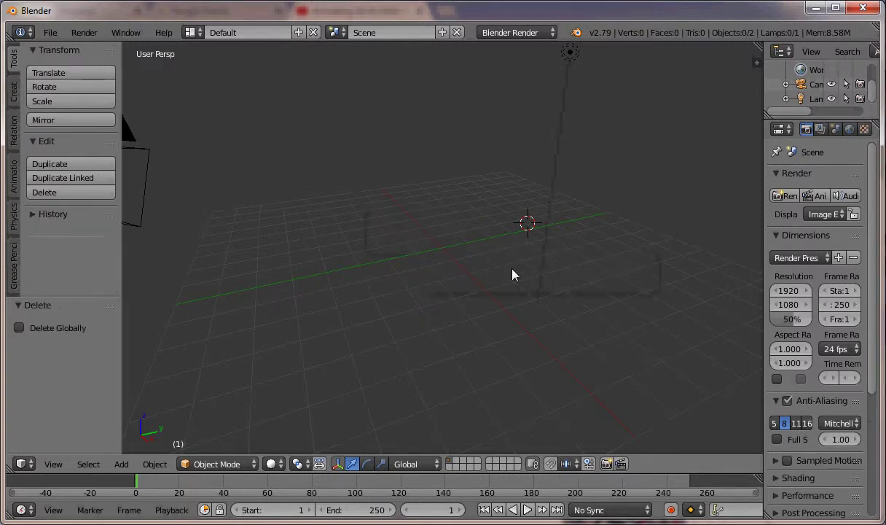
# Switch the viewport to the Right view
pyautogui.click(54, 464)
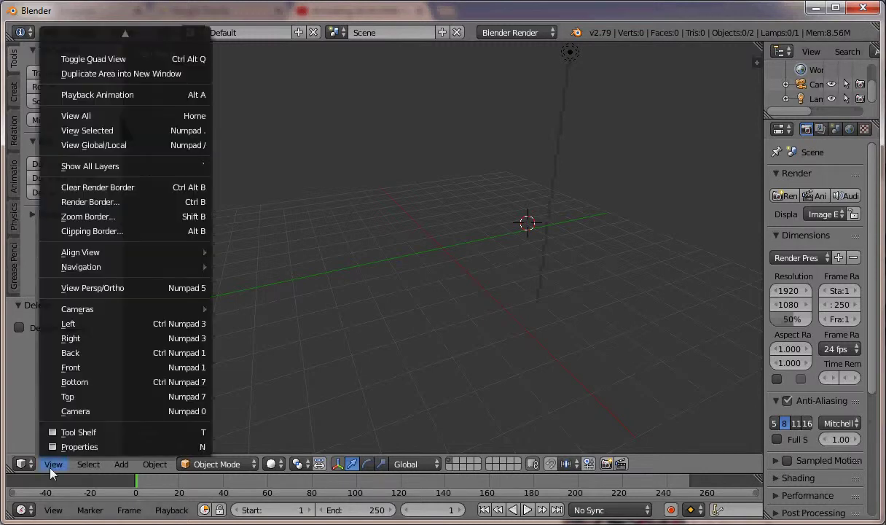
pyautogui.click(106, 338)
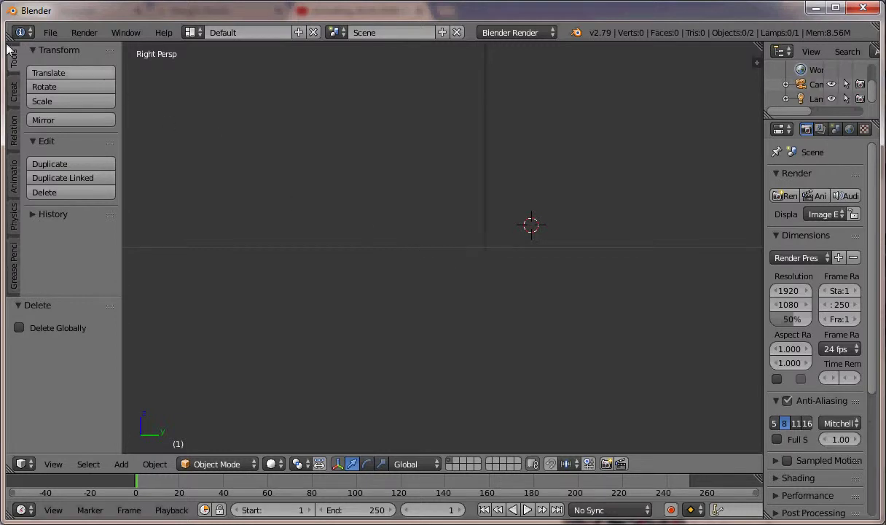
pyautogui.click(45, 32)
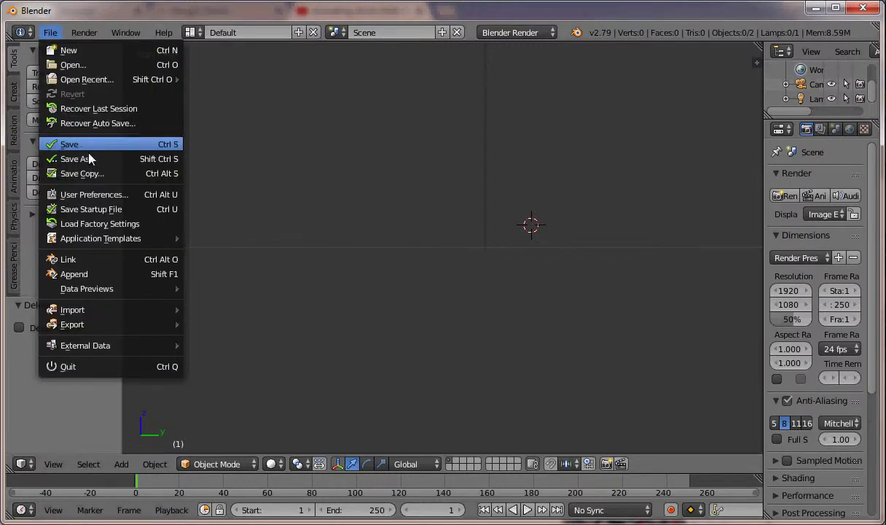
# In User Preferences, enable the Import-Export: Import Images as Planes add-on, then close the window
pyautogui.click(103, 194)
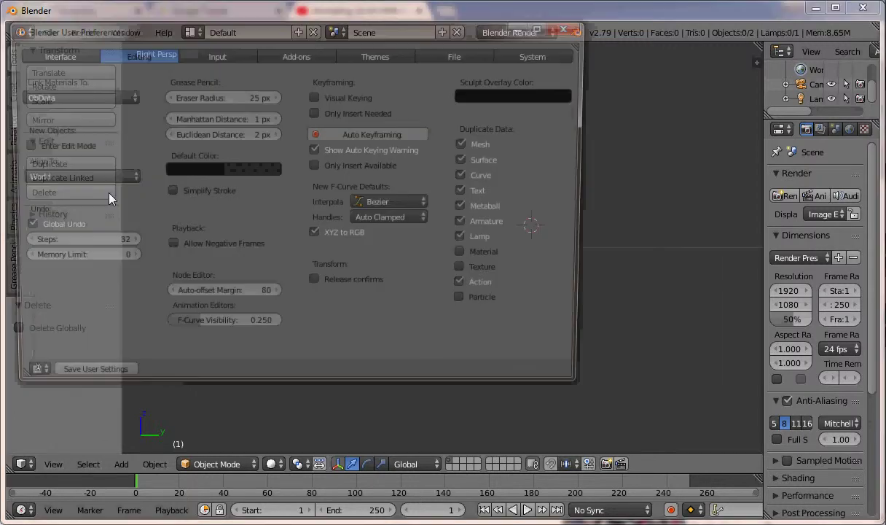
pyautogui.click(311, 57)
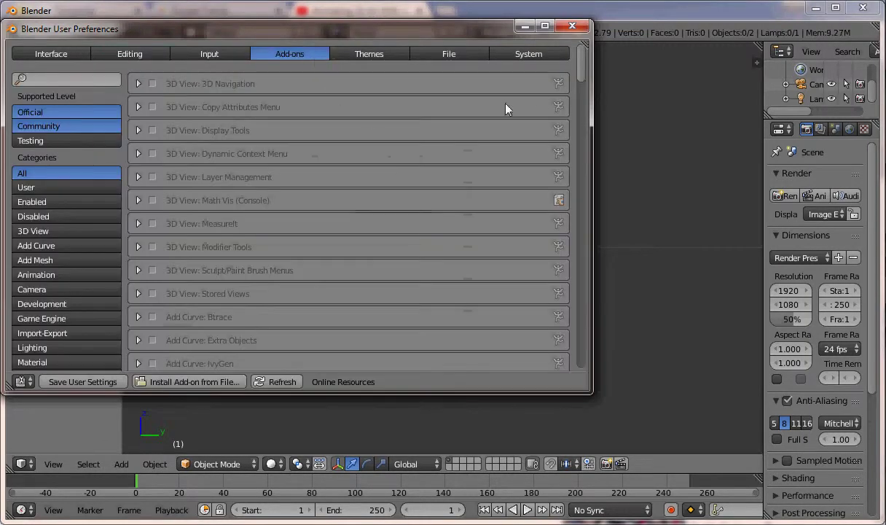
pyautogui.moveTo(583, 69); pyautogui.dragTo(601, 180)
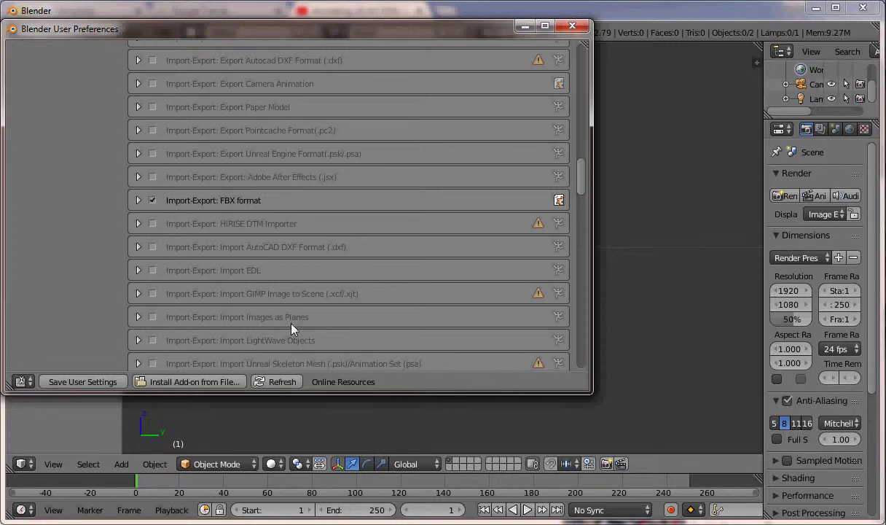
pyautogui.click(153, 318)
pyautogui.click(572, 26)
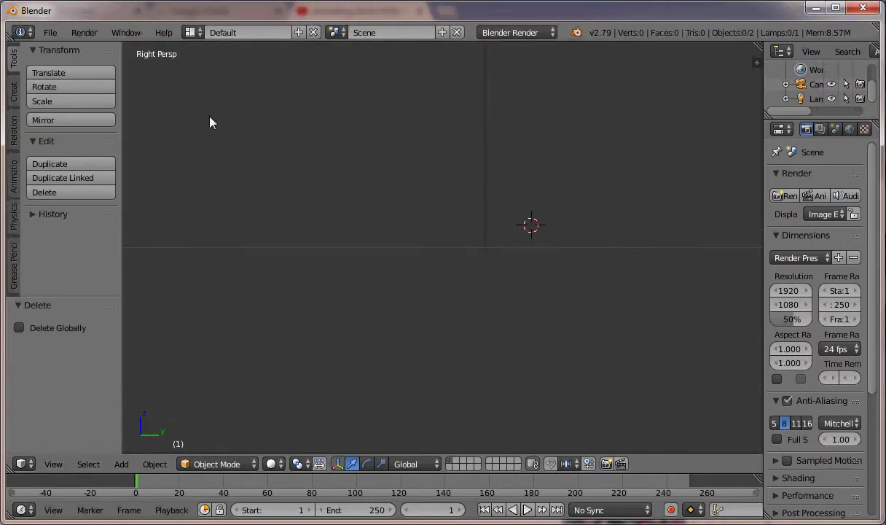
# Start an Images as Planes import and browse to the 2D folder on drive D:
pyautogui.click(53, 33)
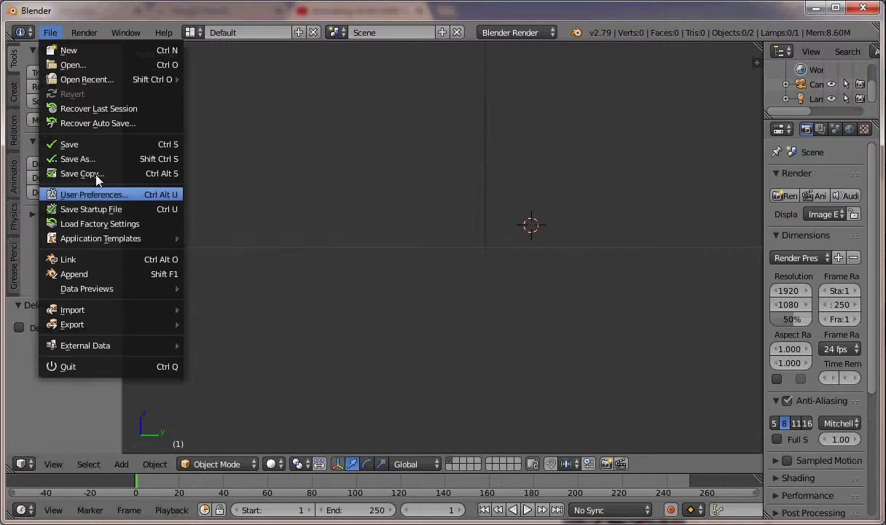
pyautogui.moveTo(73, 310)
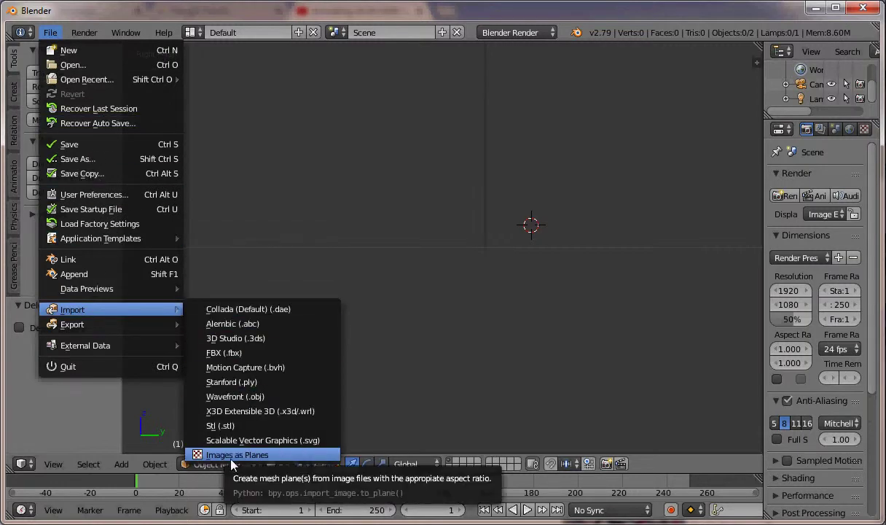
pyautogui.click(247, 455)
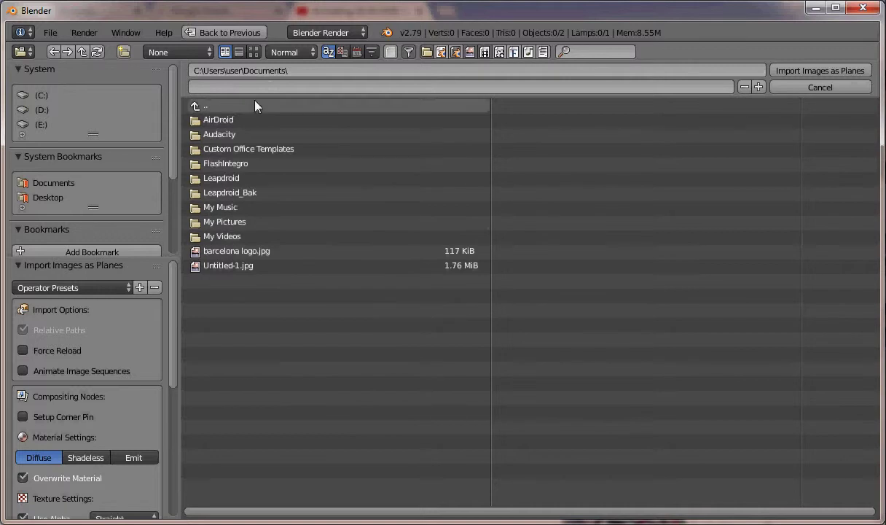
pyautogui.click(41, 109)
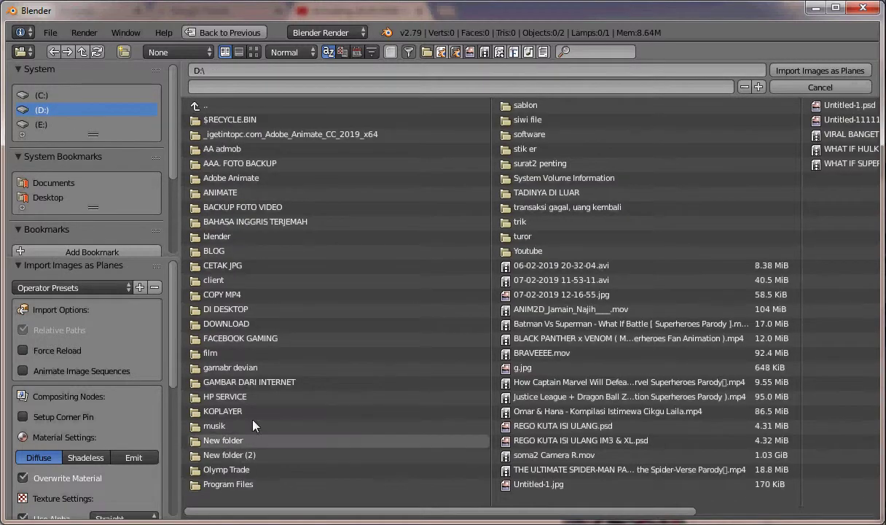
pyautogui.click(252, 368)
pyautogui.click(213, 121)
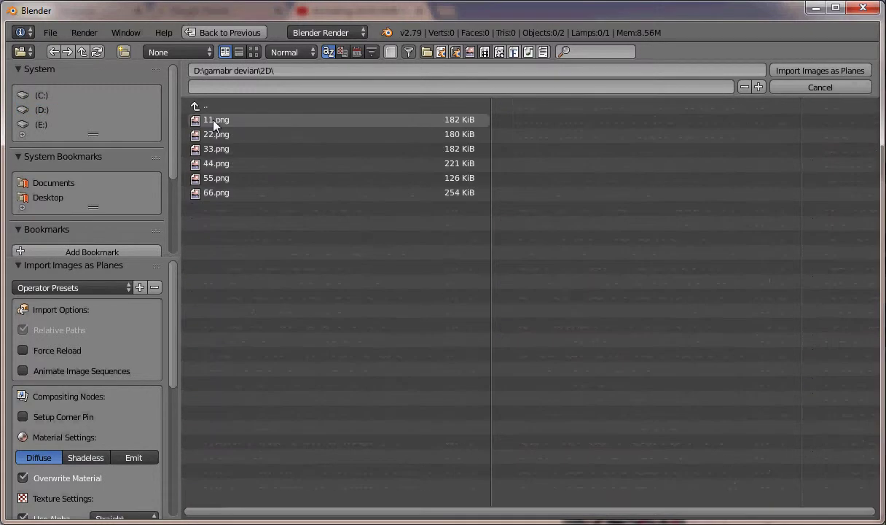
# Show the files as thumbnails and import 11.png as an image plane
pyautogui.click(252, 52)
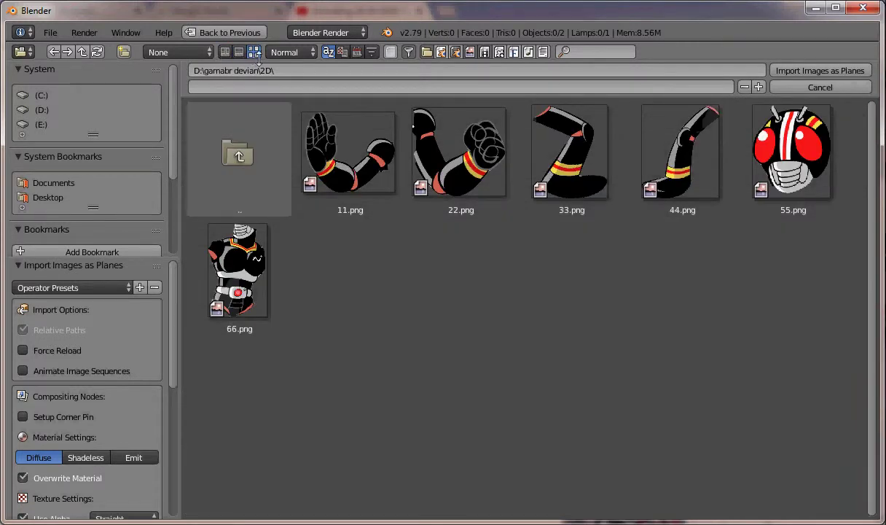
pyautogui.click(226, 51)
pyautogui.click(239, 52)
pyautogui.click(253, 52)
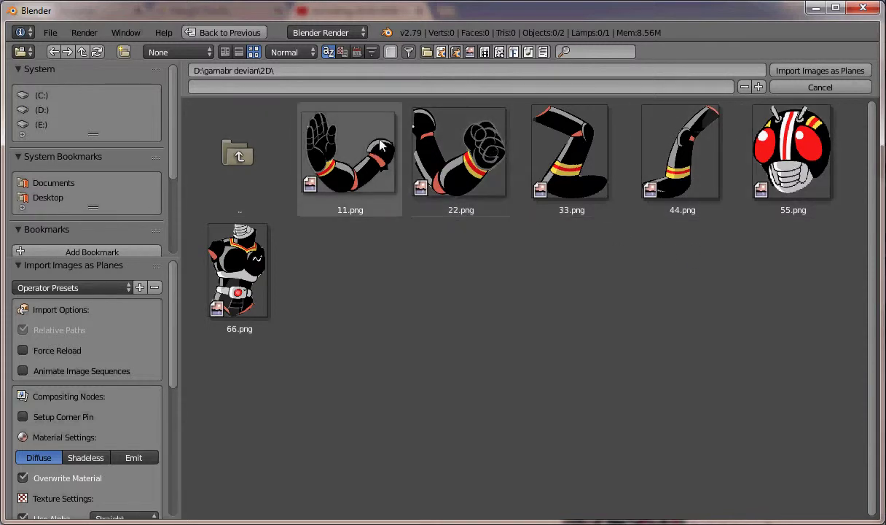
pyautogui.click(355, 151)
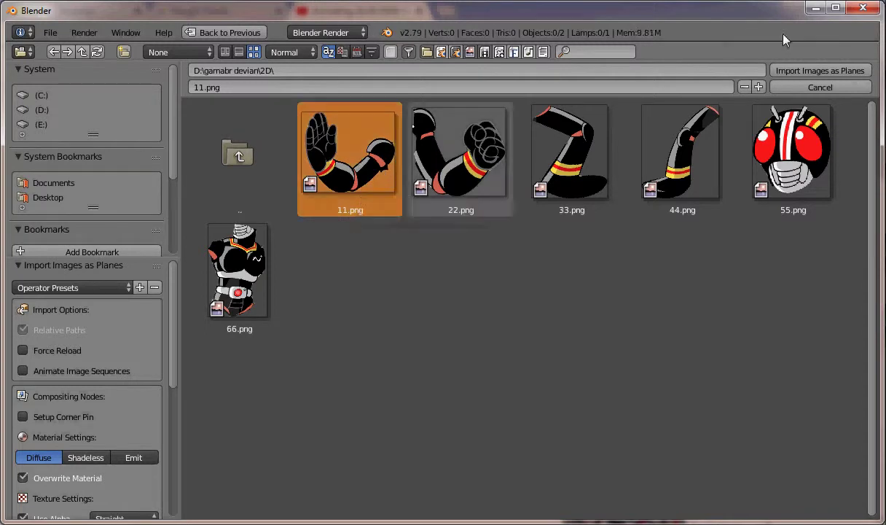
pyautogui.click(832, 72)
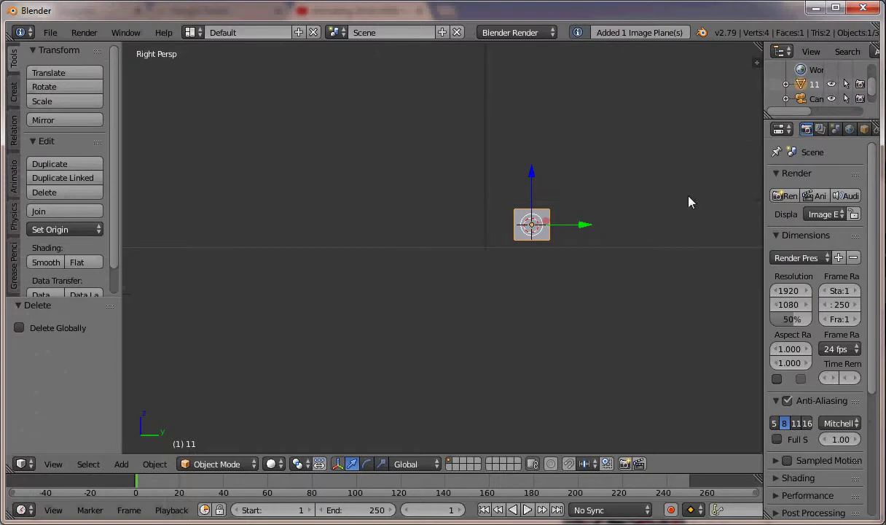
# Zoom and pan to bring plane 11 to the centre of the view
pyautogui.scroll(3, 690, 202)
pyautogui.scroll(2, 685, 204)
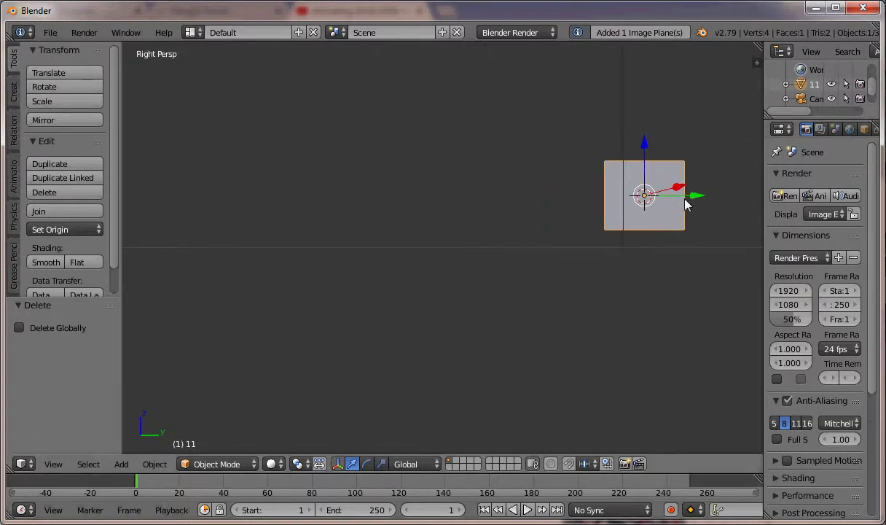
pyautogui.scroll(1, 674, 191)
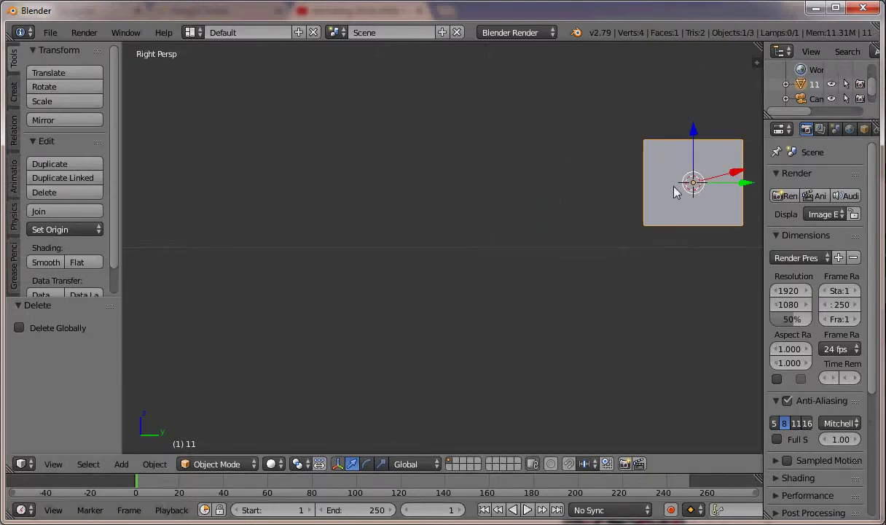
pyautogui.moveTo(638, 177)
pyautogui.keyDown('shift'); pyautogui.mouseDown(button='middle')
pyautogui.moveTo(394, 277)
pyautogui.moveTo(429, 277)
pyautogui.moveTo(439, 266)
pyautogui.mouseUp(button='middle'); pyautogui.keyUp('shift')
pyautogui.scroll(4, 439, 266)
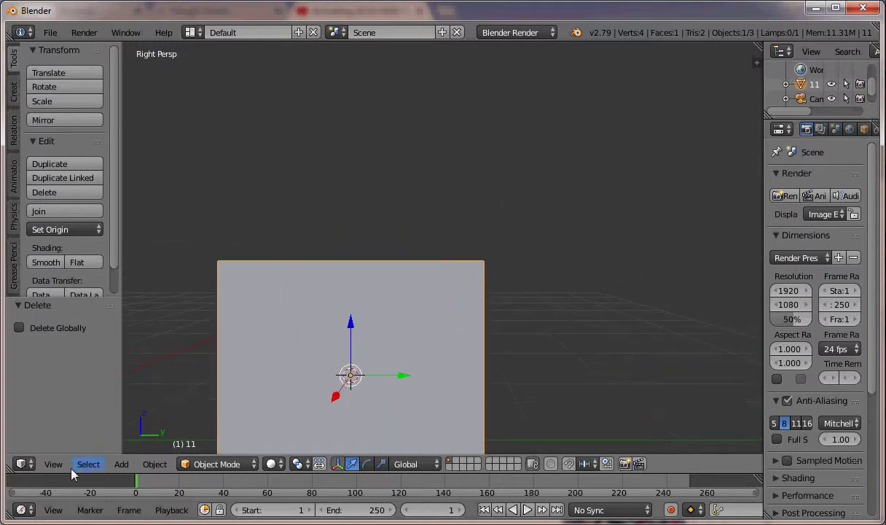
# Switch to the Right view, then orbit to an angled perspective of the plane
pyautogui.click(51, 464)
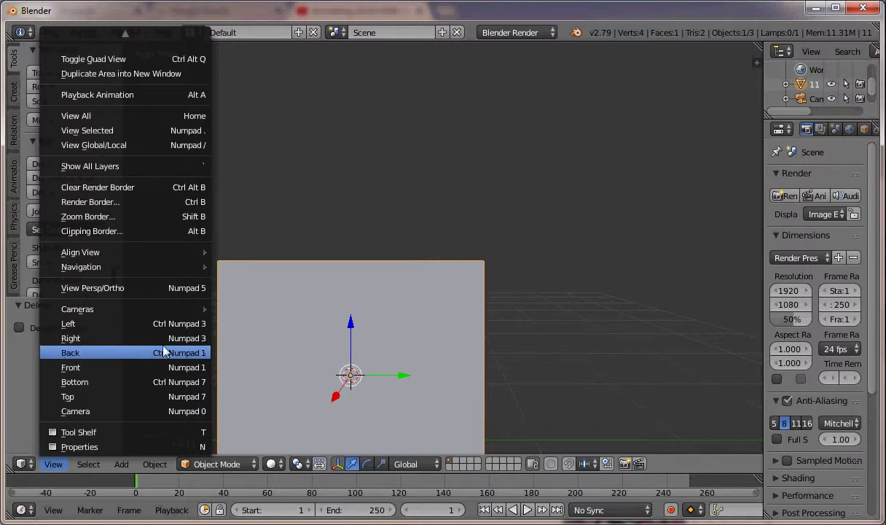
pyautogui.click(160, 338)
pyautogui.scroll(-1, 346, 318)
pyautogui.scroll(1, 391, 318)
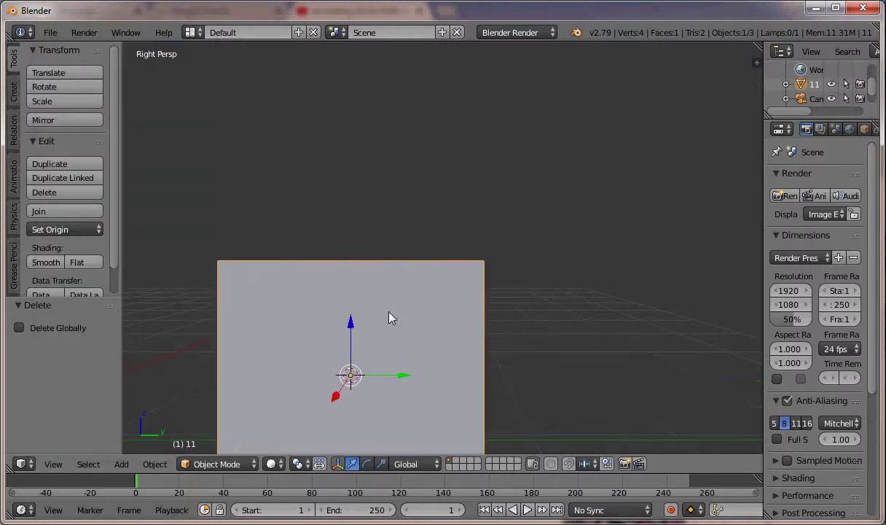
pyautogui.keyDown('shift'); pyautogui.moveTo(447, 301); pyautogui.dragTo(465, 218, button='middle'); pyautogui.keyUp('shift')
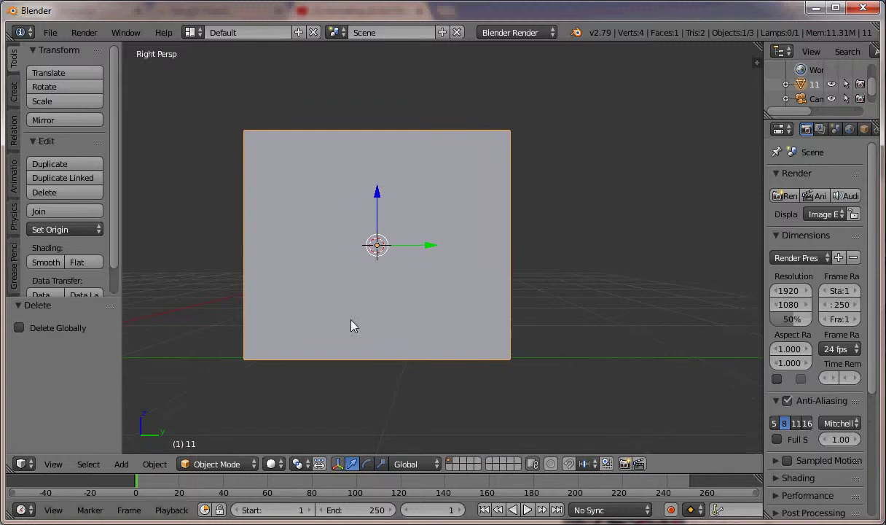
pyautogui.click(53, 464)
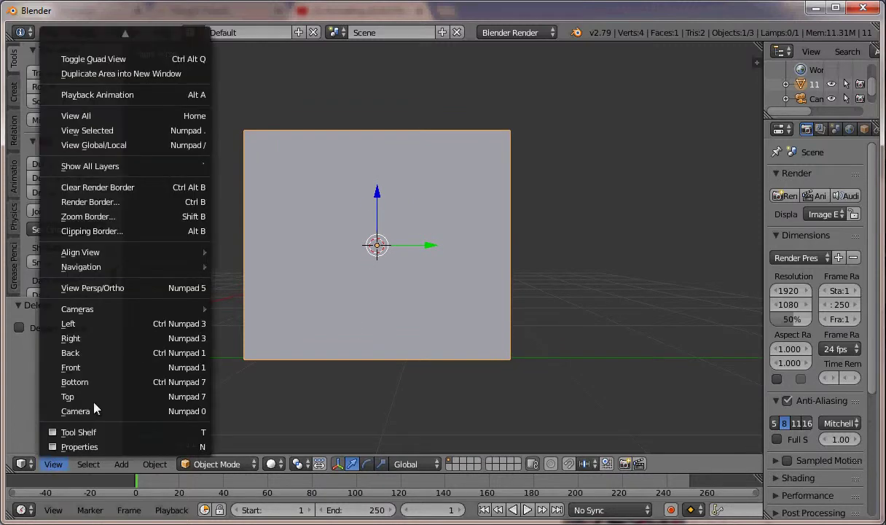
pyautogui.click(136, 340)
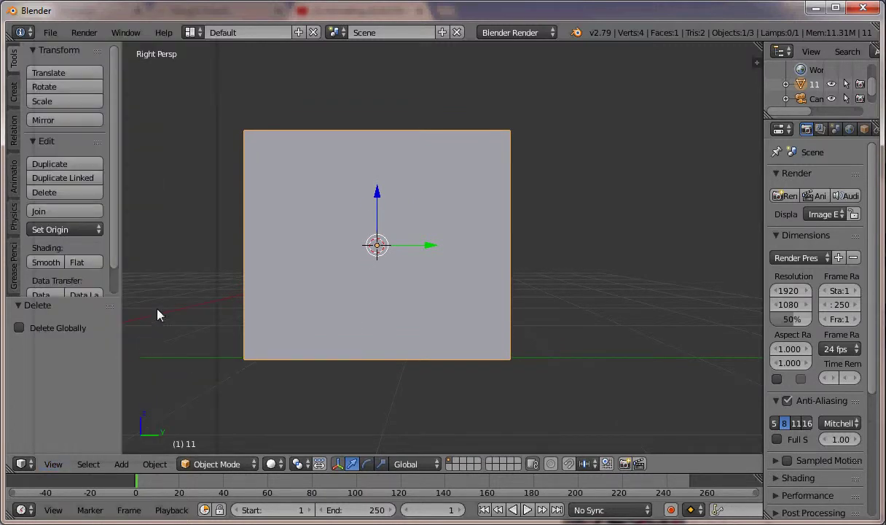
pyautogui.moveTo(449, 303)
pyautogui.mouseDown(button='middle')
pyautogui.moveTo(481, 281)
pyautogui.moveTo(470, 277)
pyautogui.moveTo(455, 298)
pyautogui.moveTo(601, 306)
pyautogui.moveTo(421, 318)
pyautogui.moveTo(419, 292)
pyautogui.mouseUp(button='middle')
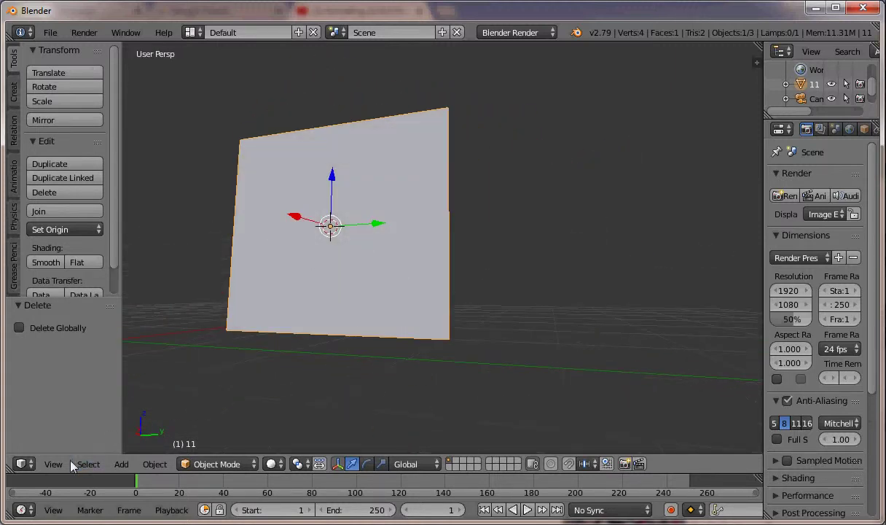
# Bring layer 1 back into view and orbit level with the plane
pyautogui.click(53, 463)
pyautogui.press('3')
pyautogui.press('KP_8')
pyautogui.press('KP_8')
pyautogui.press('KP_8')
pyautogui.press('KP_8')
pyautogui.press('KP_4')
pyautogui.press('KP_2')
pyautogui.press('KP_2')
pyautogui.press('1')
pyautogui.press('KP_8')
pyautogui.press('KP_8')
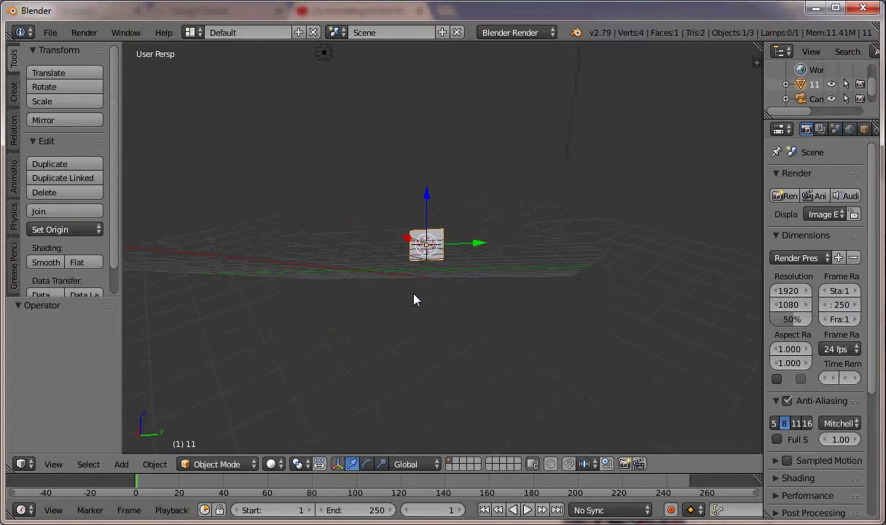
pyautogui.scroll(5, 414, 298)
pyautogui.moveTo(414, 299)
pyautogui.mouseDown(button='middle')
pyautogui.moveTo(474, 317)
pyautogui.moveTo(453, 303)
pyautogui.mouseUp(button='middle')
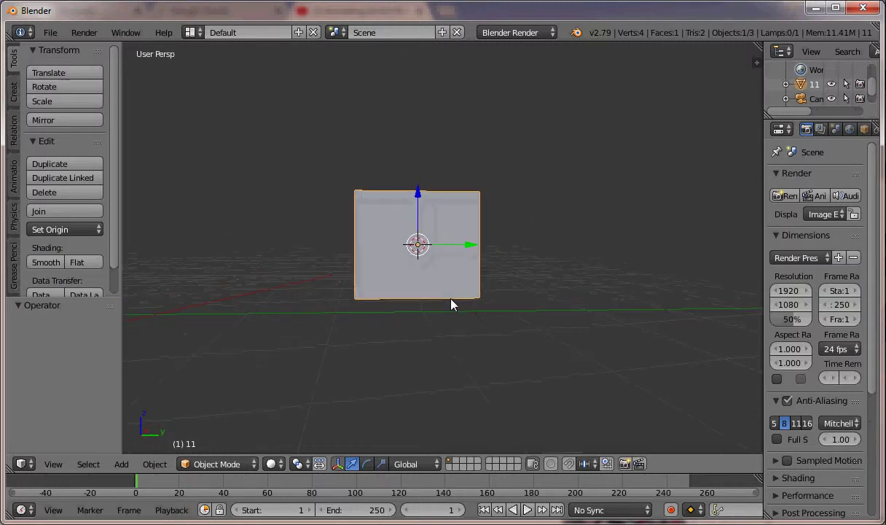
# In Front view, move the plane along Y toward the viewer
pyautogui.click(56, 469)
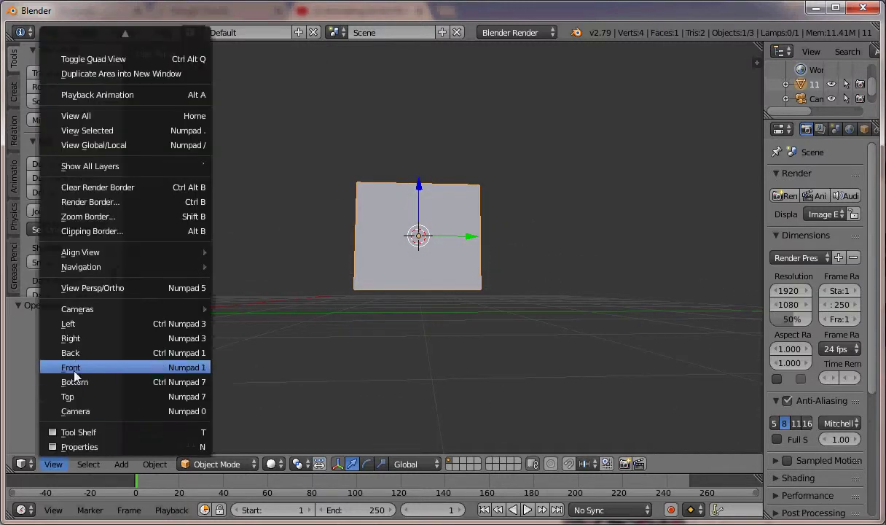
pyautogui.click(73, 366)
pyautogui.click(55, 466)
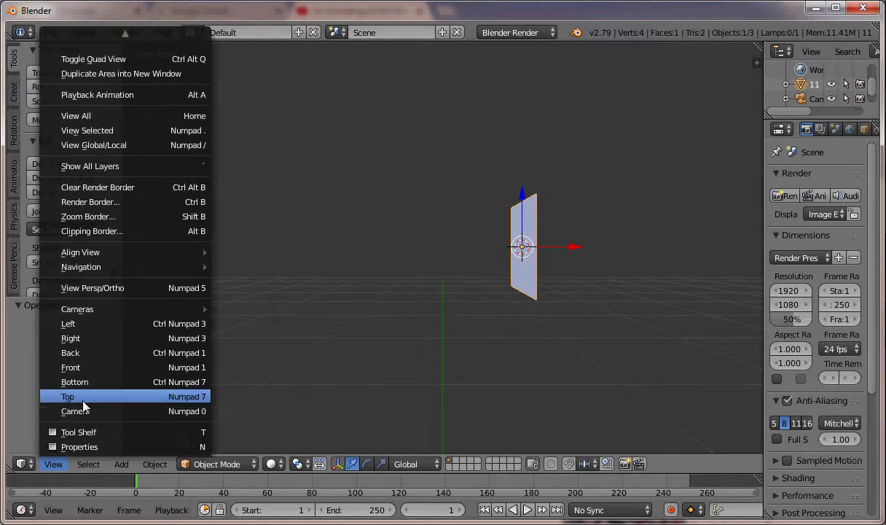
pyautogui.click(92, 374)
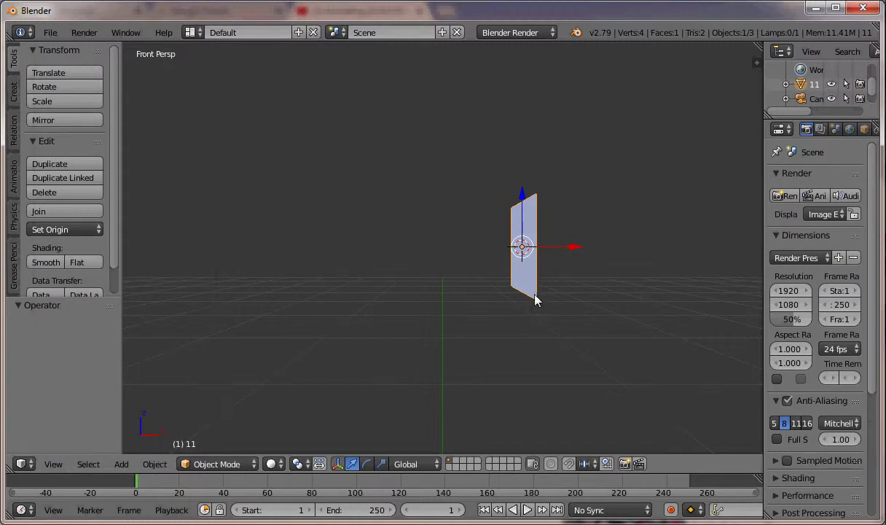
pyautogui.press('g')
pyautogui.press('y')
pyautogui.click(602, 307)
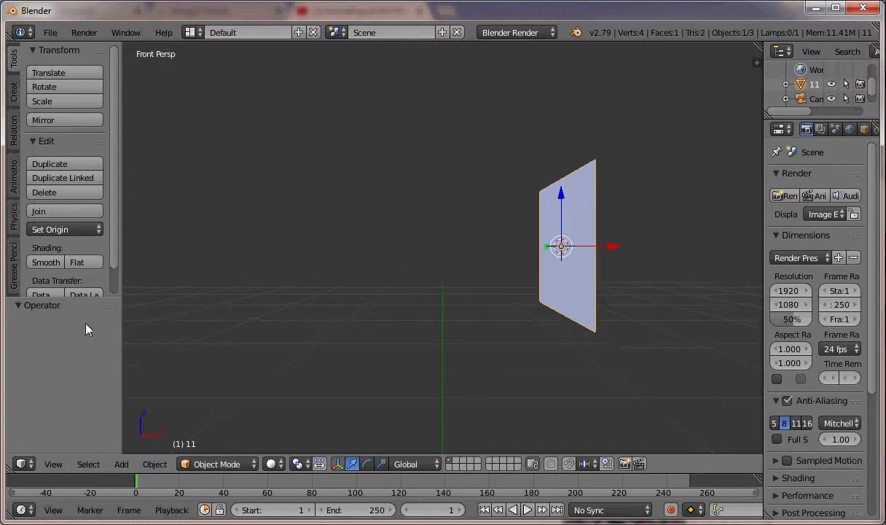
# Return to the Right view, zoom in, and show the transform side panel
pyautogui.click(45, 466)
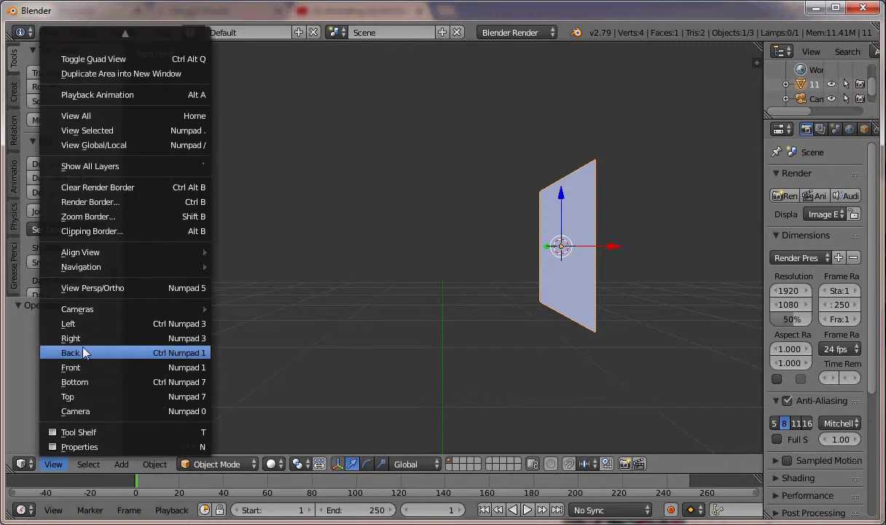
pyautogui.click(82, 343)
pyautogui.scroll(8, 293, 302)
pyautogui.scroll(-4, 293, 302)
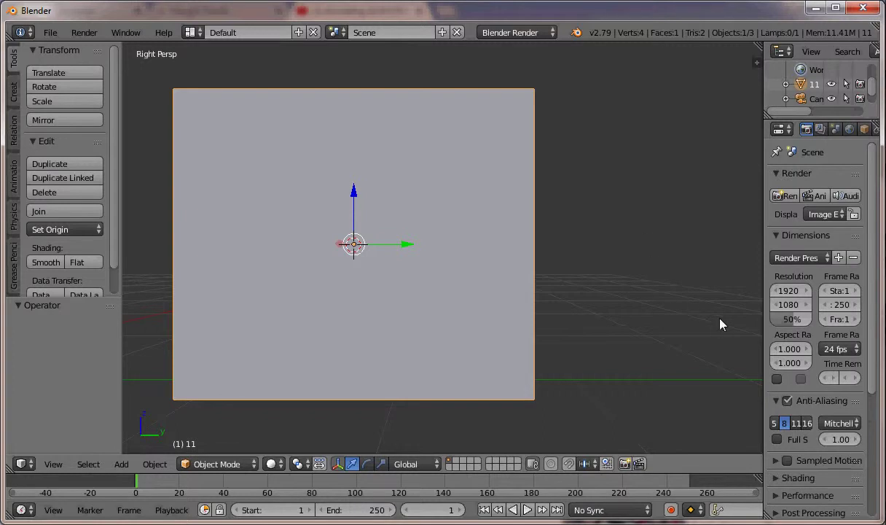
pyautogui.press('n')
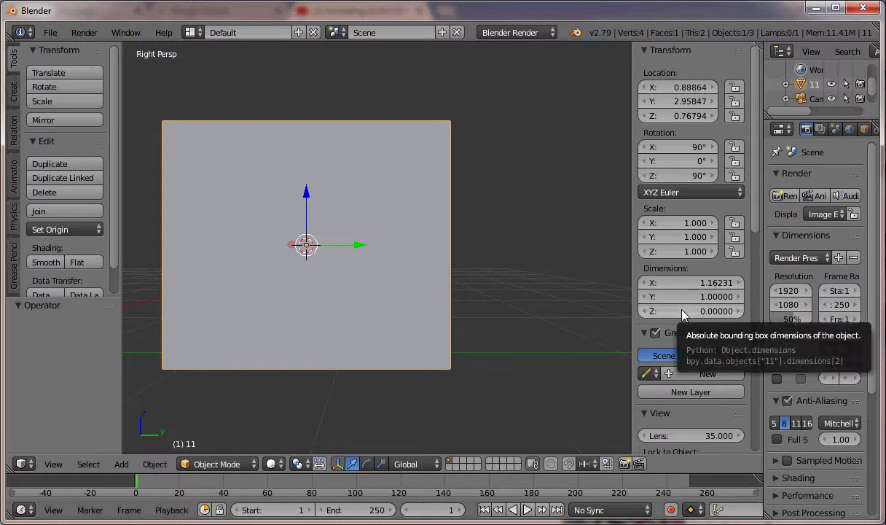
# Enable Textured Solid under Shading so plane 11 shows the arm artwork
pyautogui.scroll(-2, 692, 312)
pyautogui.scroll(-3, 685, 315)
pyautogui.scroll(-2, 683, 315)
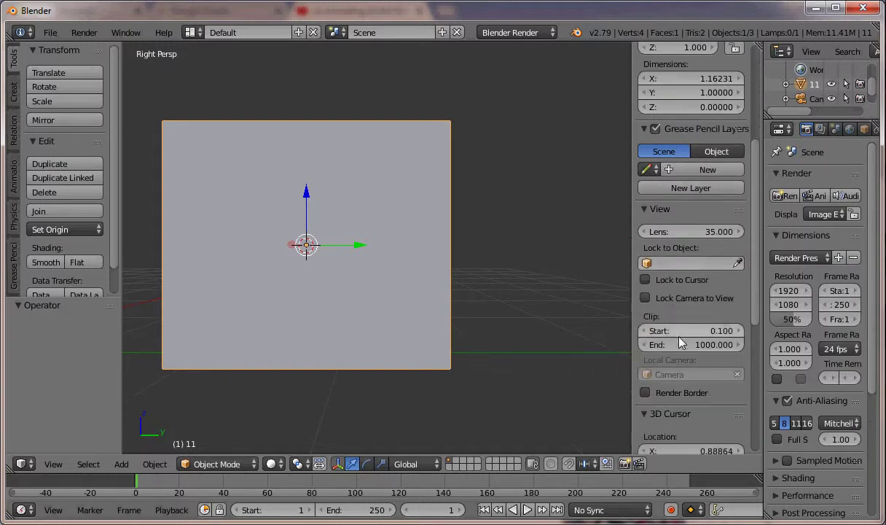
pyautogui.scroll(-3, 681, 344)
pyautogui.scroll(-2, 681, 345)
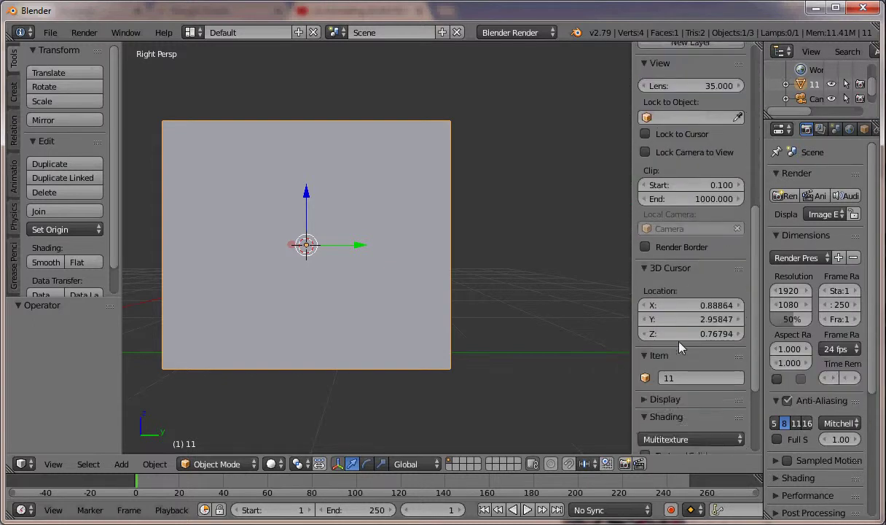
pyautogui.scroll(-3, 681, 348)
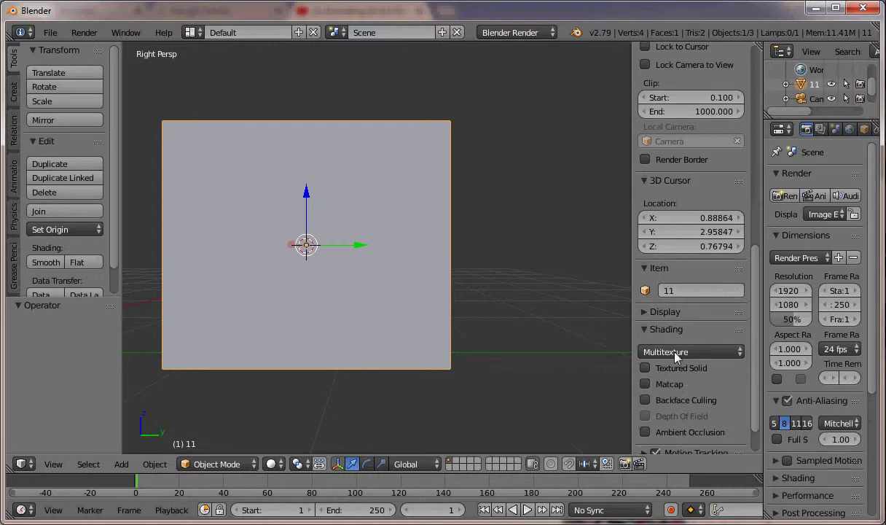
pyautogui.click(646, 370)
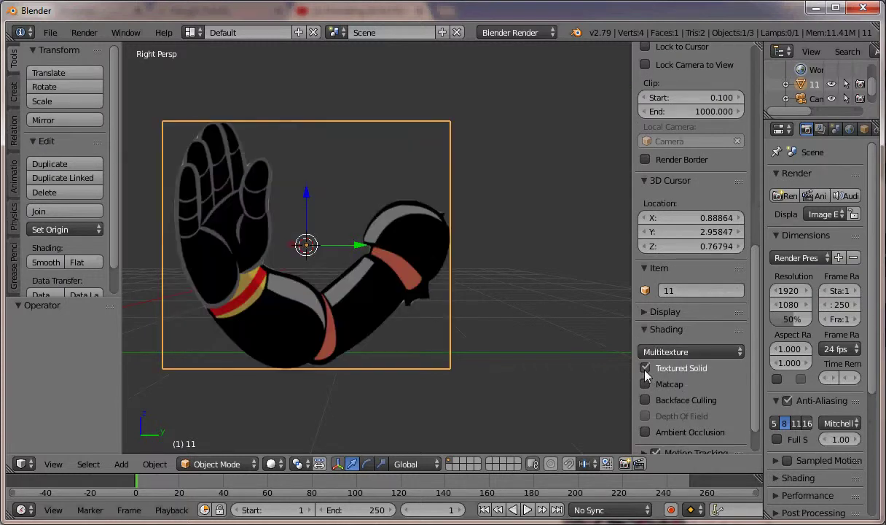
pyautogui.click(645, 370)
pyautogui.click(646, 370)
pyautogui.scroll(-3, 433, 355)
pyautogui.scroll(1, 433, 353)
pyautogui.scroll(5, 433, 354)
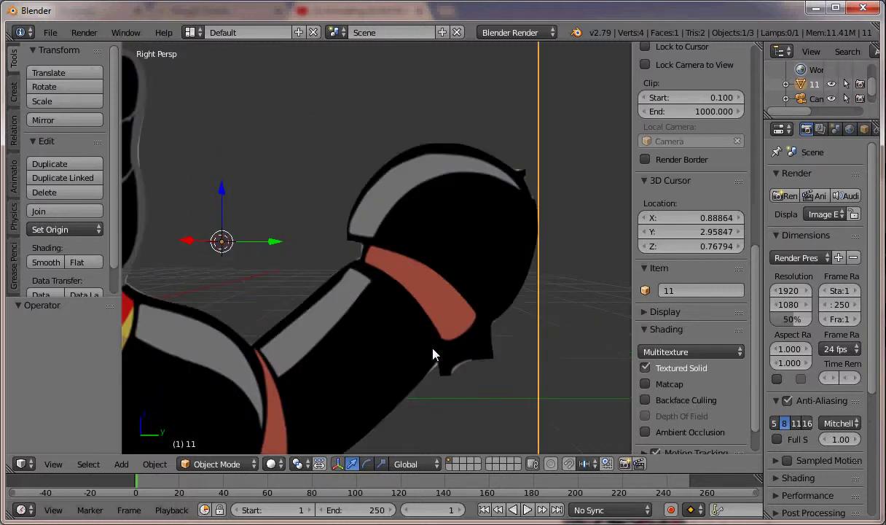
pyautogui.scroll(-3, 370, 296)
pyautogui.scroll(1, 362, 285)
pyautogui.scroll(-1, 363, 285)
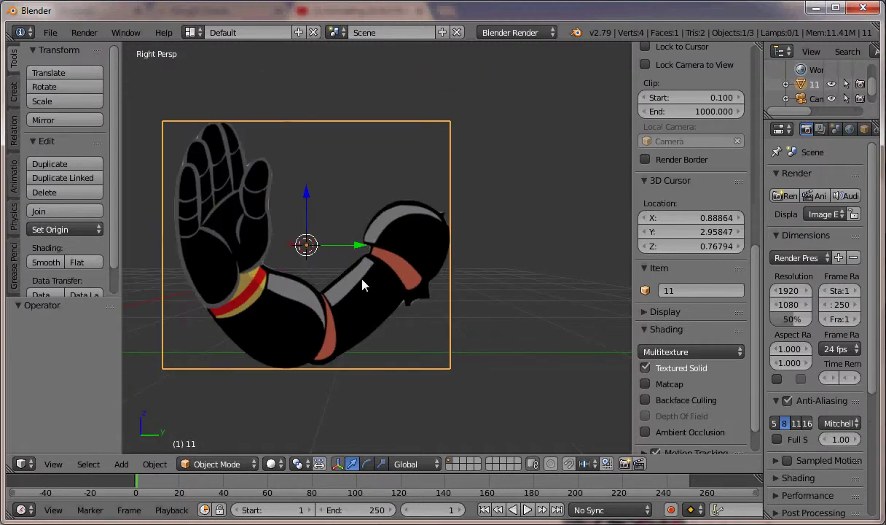
# Move the arm plane 0.383 along Y and zoom to frame it
pyautogui.moveTo(361, 248)
pyautogui.mouseDown()
pyautogui.moveTo(477, 253)
pyautogui.moveTo(441, 251)
pyautogui.mouseUp()
pyautogui.scroll(2, 453, 255)
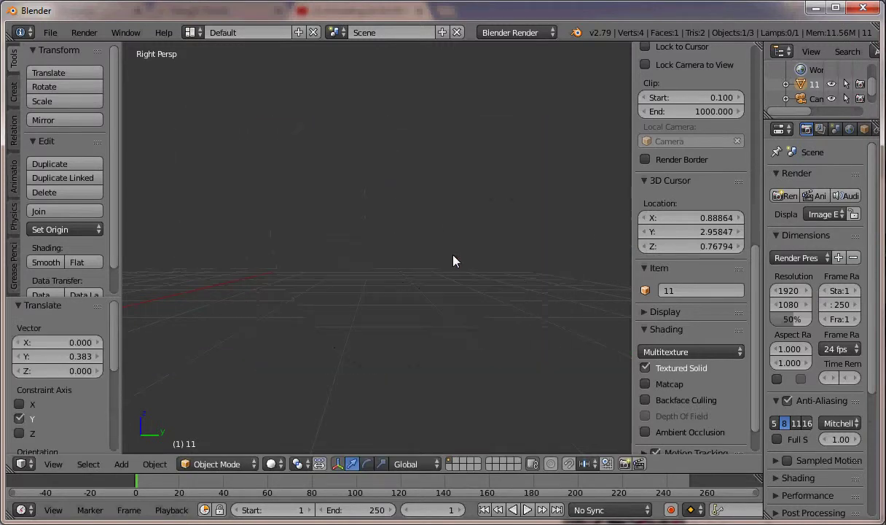
pyautogui.scroll(-4, 454, 261)
pyautogui.scroll(8, 453, 261)
pyautogui.scroll(3, 453, 261)
pyautogui.scroll(-2, 453, 261)
pyautogui.scroll(-5, 453, 260)
pyautogui.scroll(-2, 453, 261)
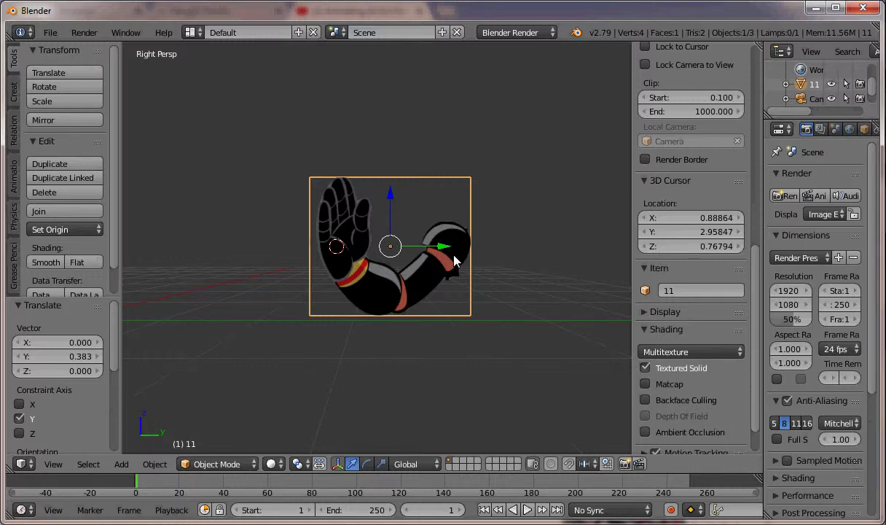
pyautogui.click(49, 32)
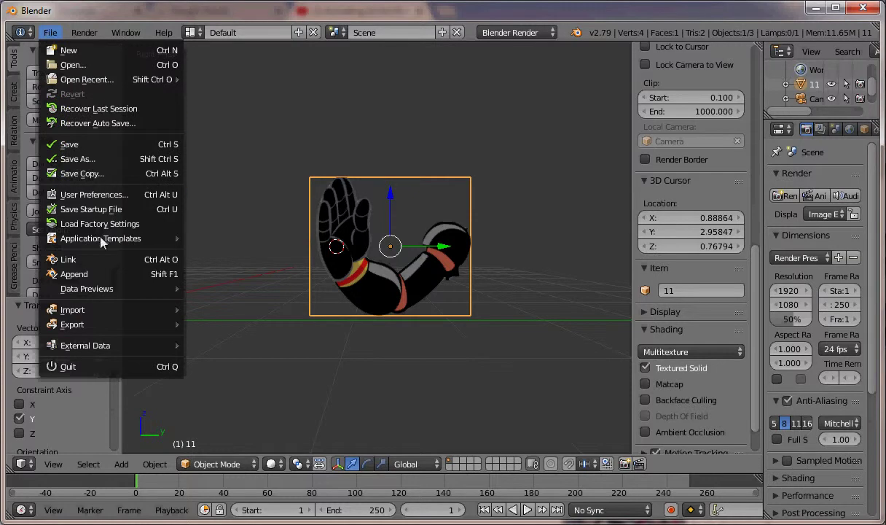
pyautogui.moveTo(109, 309)
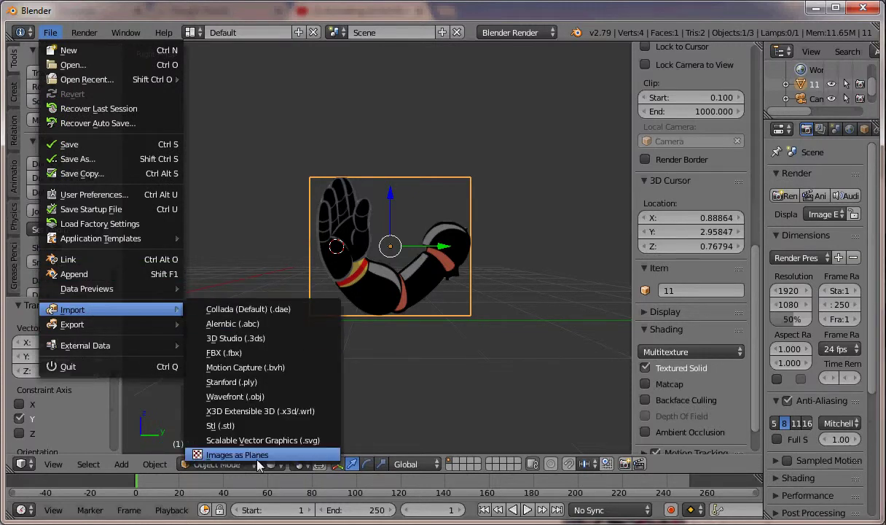
# Import 22.png as a plane and place it beside the first arm
pyautogui.click(259, 453)
pyautogui.click(448, 145)
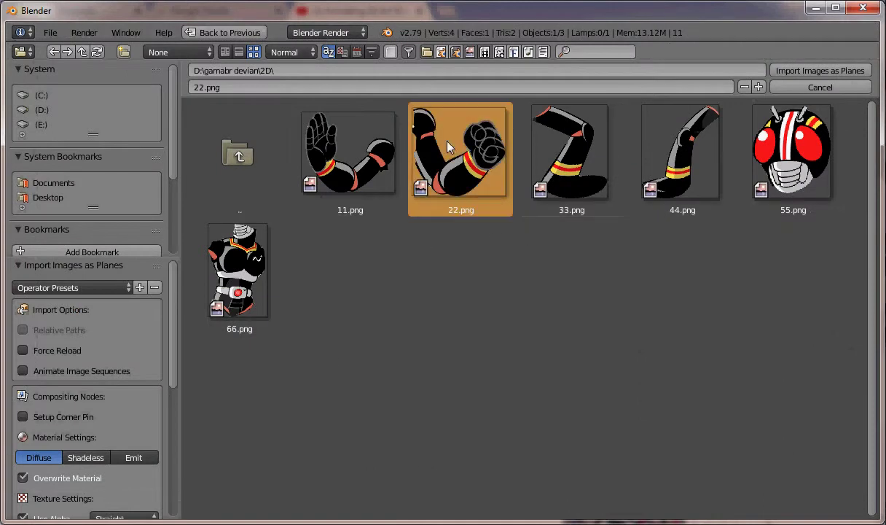
pyautogui.click(787, 70)
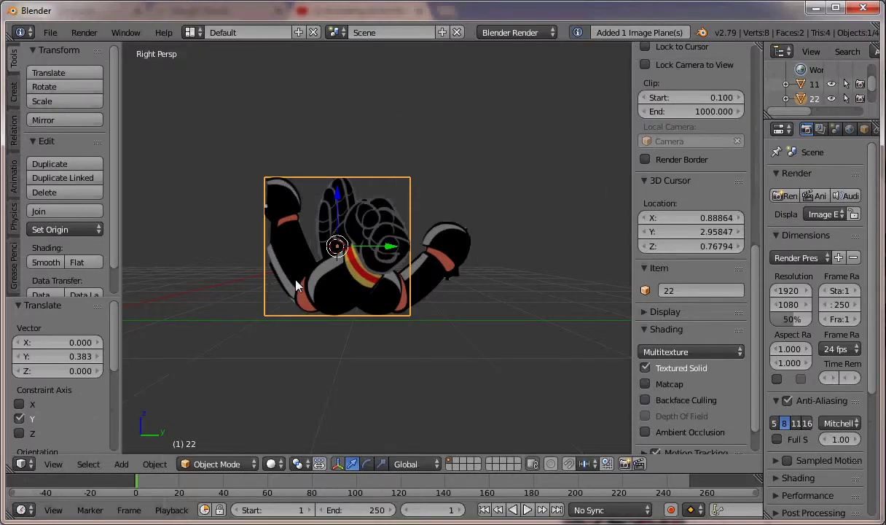
pyautogui.press('g')
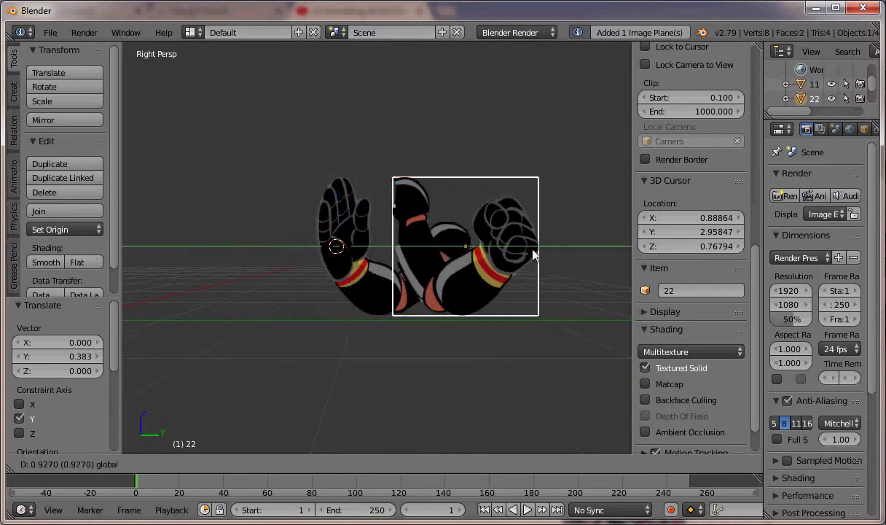
pyautogui.click(594, 239)
# From an angled view, adjust plane 22 along Y and lower it 0.345
pyautogui.scroll(-2, 463, 323)
pyautogui.scroll(-2, 463, 323)
pyautogui.scroll(2, 333, 319)
pyautogui.moveTo(333, 318)
pyautogui.mouseDown(button='middle')
pyautogui.moveTo(410, 331)
pyautogui.moveTo(495, 365)
pyautogui.moveTo(336, 360)
pyautogui.moveTo(257, 279)
pyautogui.moveTo(164, 328)
pyautogui.moveTo(336, 372)
pyautogui.moveTo(338, 321)
pyautogui.moveTo(406, 310)
pyautogui.mouseUp(button='middle')
pyautogui.scroll(3, 406, 309)
pyautogui.scroll(-2, 412, 307)
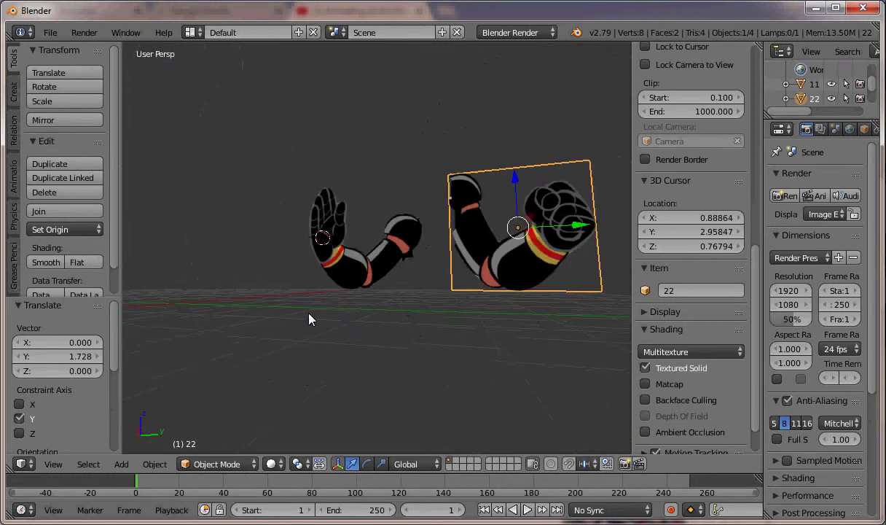
pyautogui.scroll(4, 284, 312)
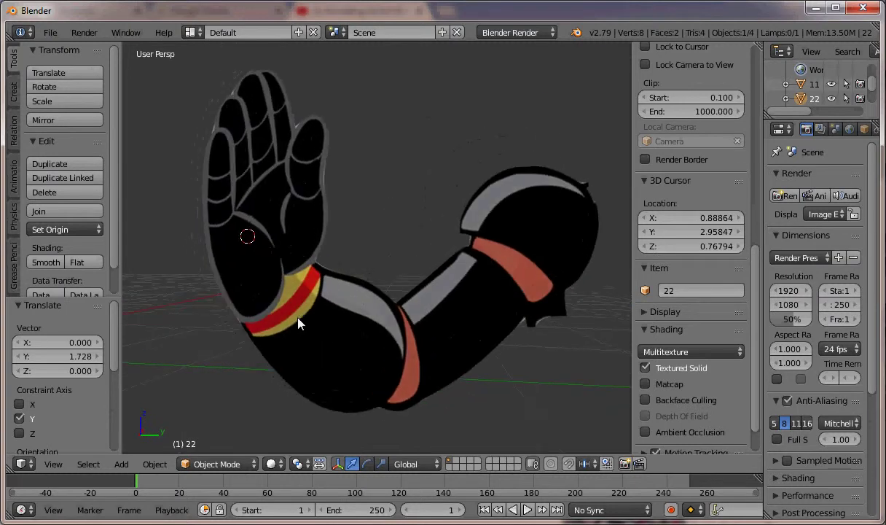
pyautogui.scroll(-4, 297, 325)
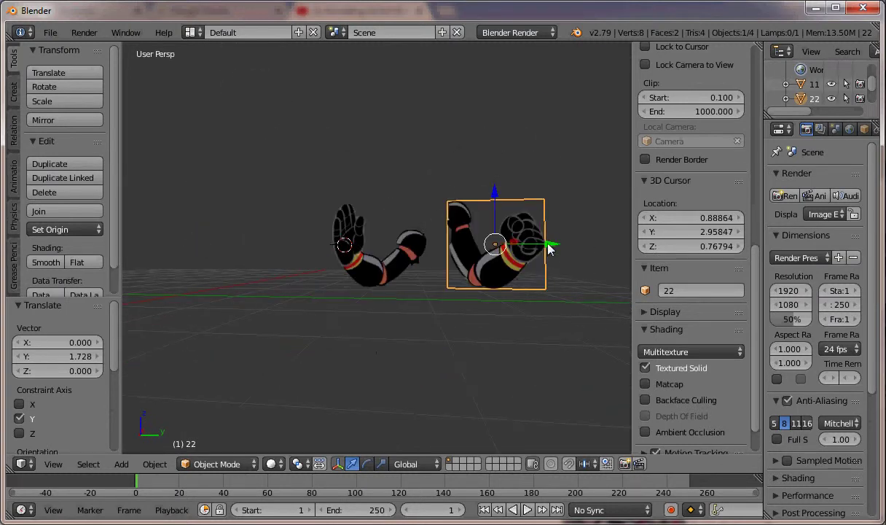
pyautogui.moveTo(548, 249); pyautogui.dragTo(569, 239)
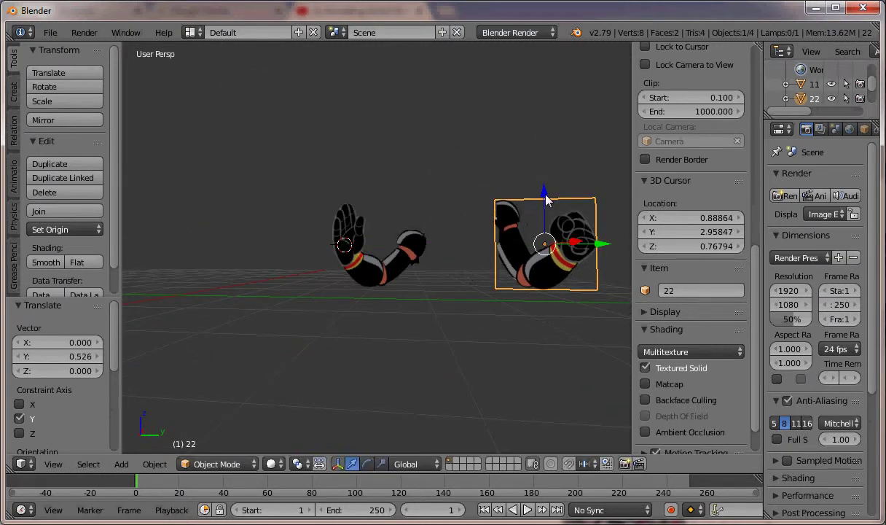
pyautogui.moveTo(546, 199); pyautogui.dragTo(548, 231)
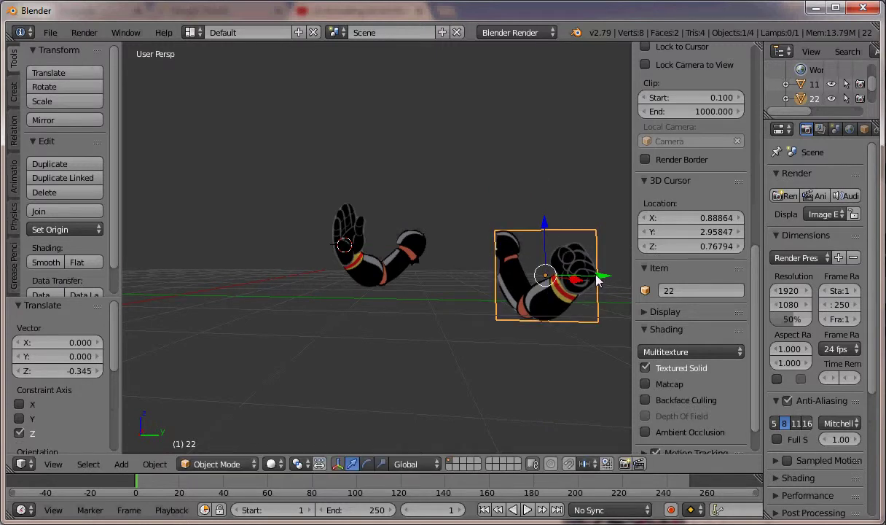
pyautogui.click(50, 32)
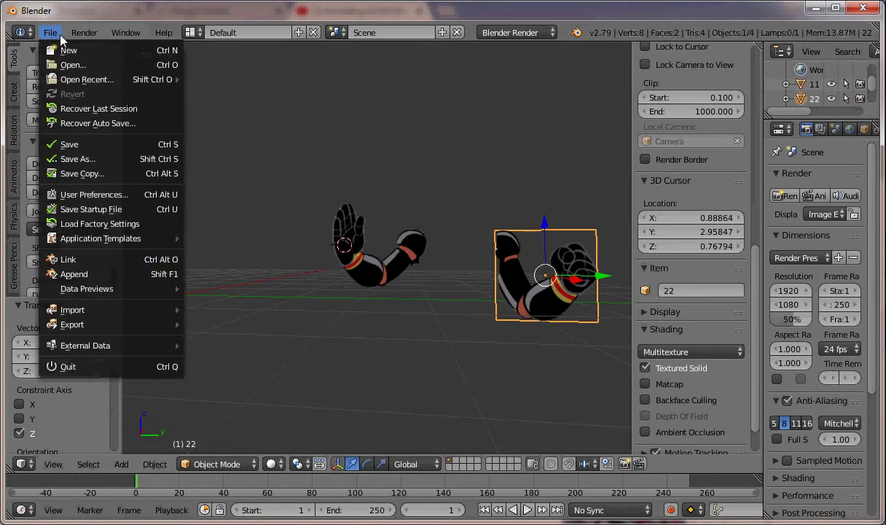
# Import 33.png as a leg plane, lower it along Z and shift it along Y
pyautogui.moveTo(72, 309)
pyautogui.click(257, 453)
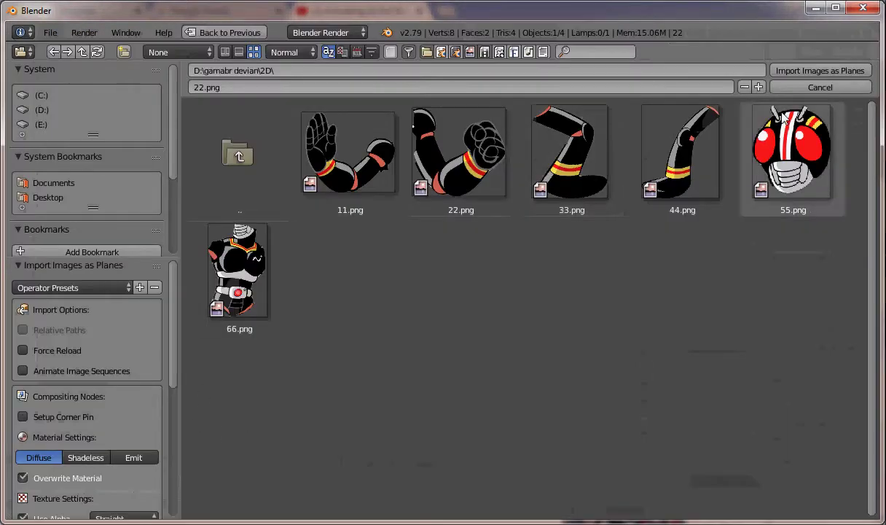
pyautogui.click(602, 159)
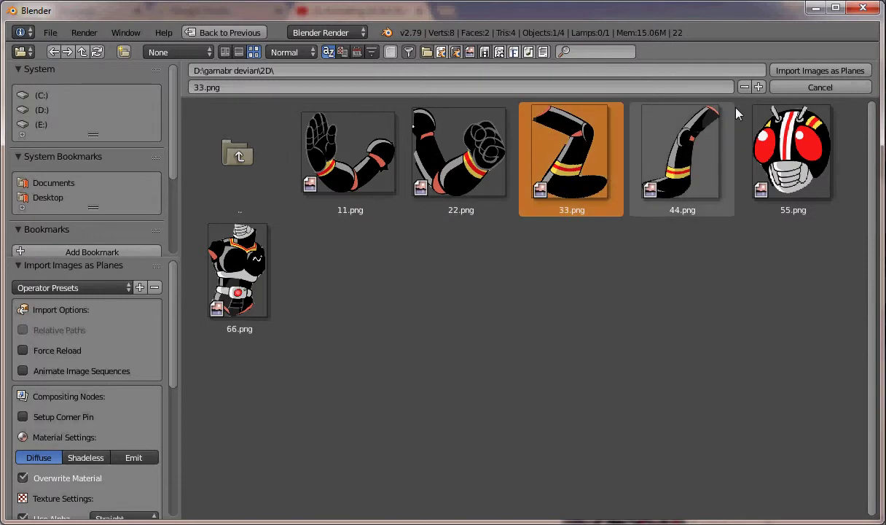
pyautogui.click(790, 70)
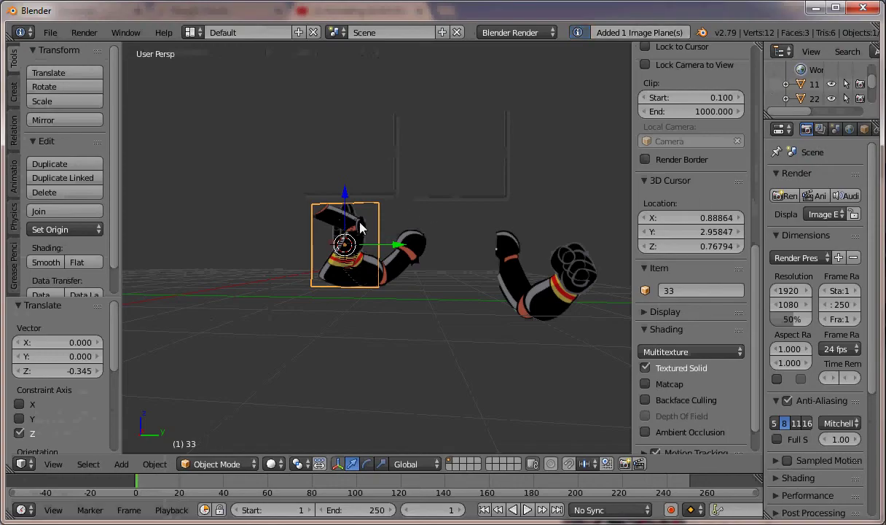
pyautogui.moveTo(344, 200); pyautogui.dragTo(344, 323)
pyautogui.moveTo(401, 374); pyautogui.dragTo(559, 382)
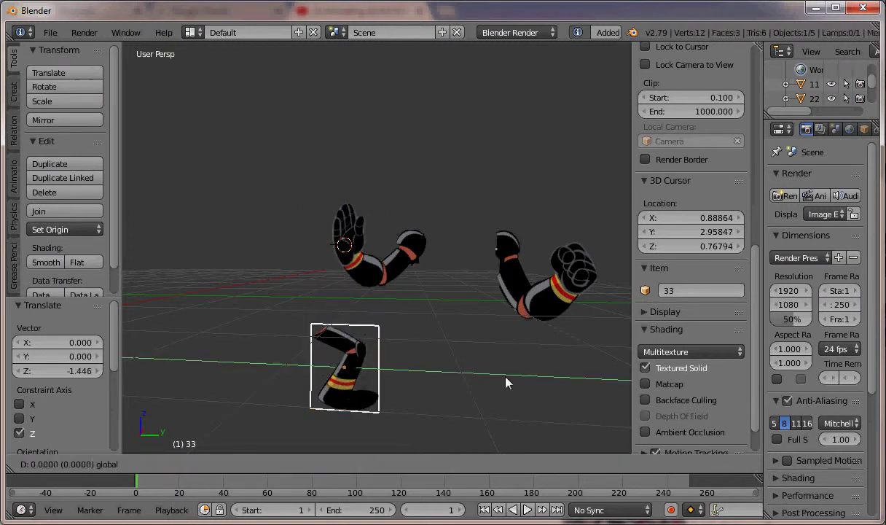
# Import 44.png and place it below the arms beside leg 33
pyautogui.click(50, 33)
pyautogui.moveTo(110, 310)
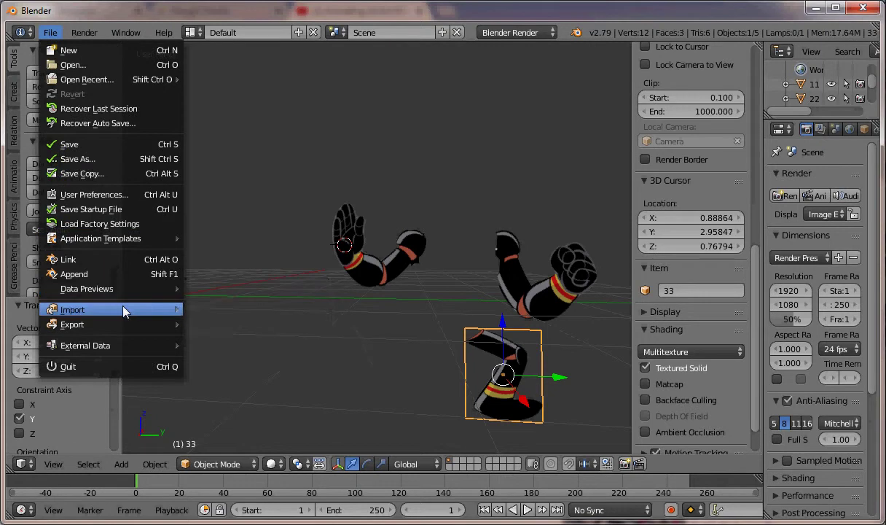
pyautogui.click(270, 454)
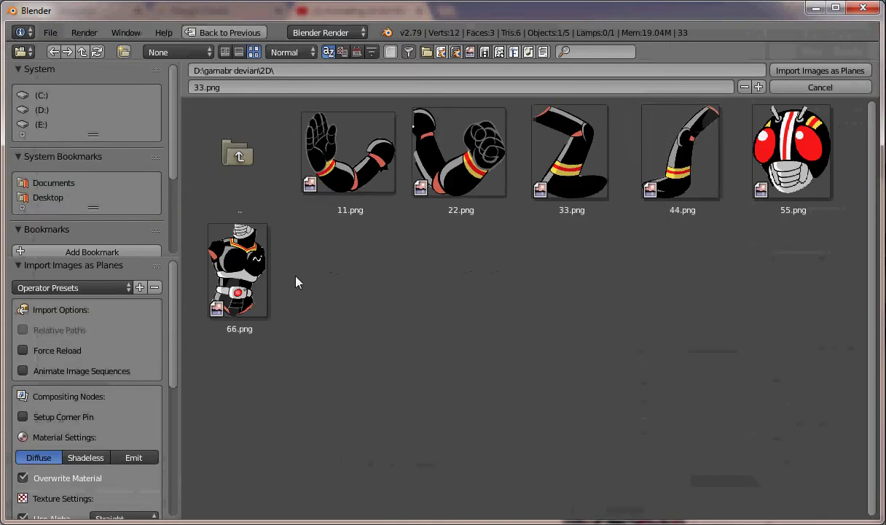
pyautogui.click(682, 177)
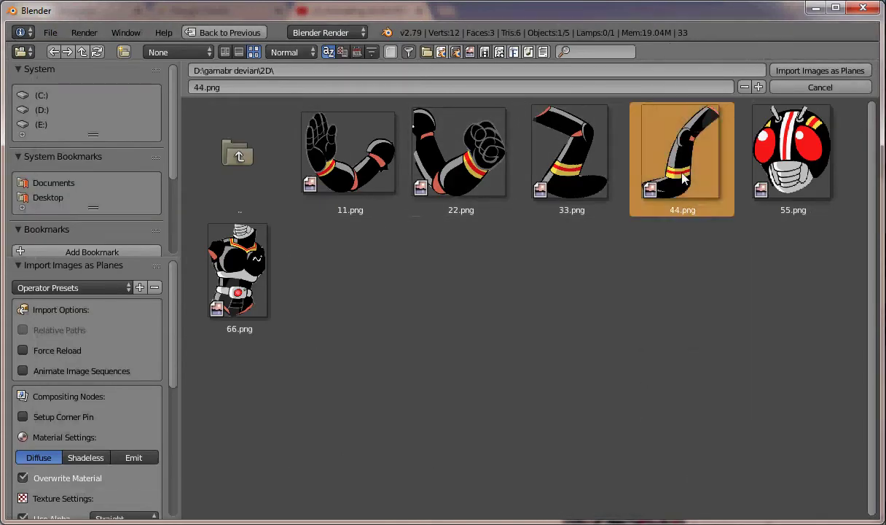
pyautogui.doubleClick(682, 177)
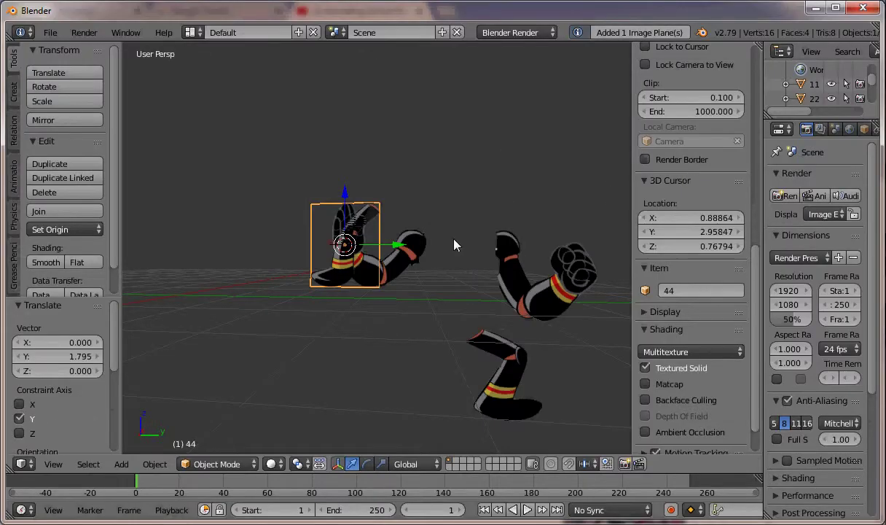
pyautogui.moveTo(345, 195); pyautogui.dragTo(366, 360)
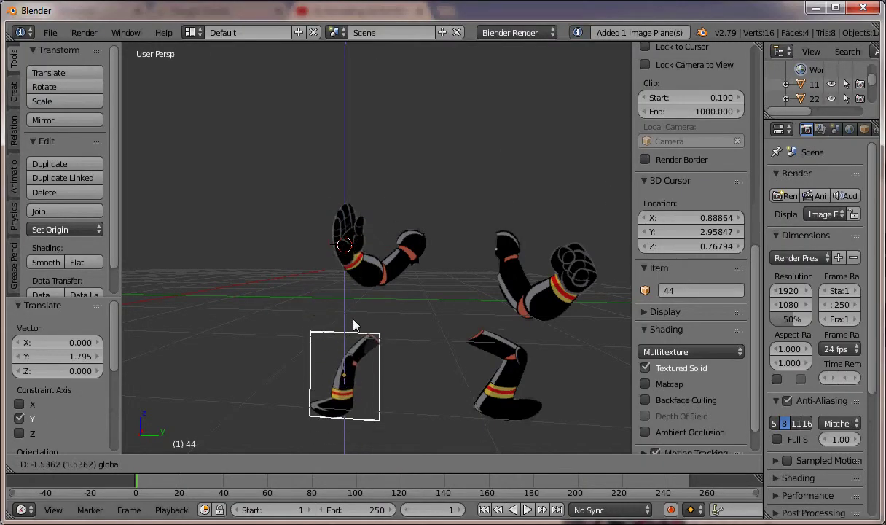
pyautogui.moveTo(398, 368); pyautogui.dragTo(437, 372)
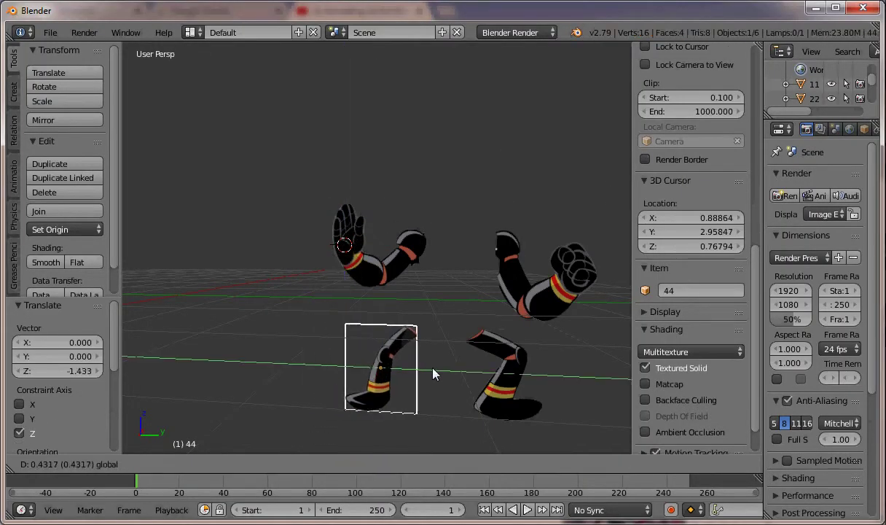
# Orbit and zoom to inspect the two legs beneath the arms
pyautogui.scroll(-3, 436, 372)
pyautogui.moveTo(438, 351)
pyautogui.mouseDown(button='middle')
pyautogui.moveTo(471, 350)
pyautogui.moveTo(568, 316)
pyautogui.moveTo(438, 357)
pyautogui.mouseUp(button='middle')
pyautogui.scroll(3, 435, 348)
pyautogui.scroll(3, 435, 347)
pyautogui.scroll(-3, 435, 346)
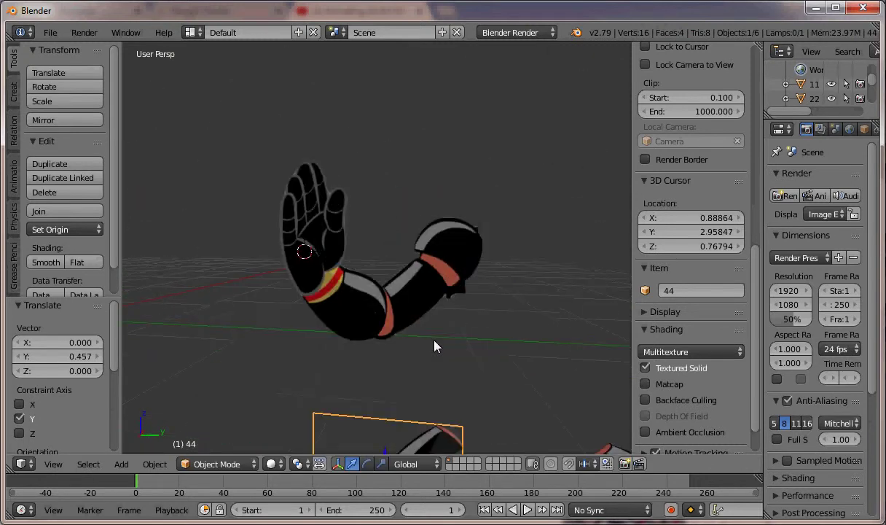
pyautogui.scroll(-2, 434, 347)
pyautogui.moveTo(451, 331); pyautogui.dragTo(453, 313, button='middle')
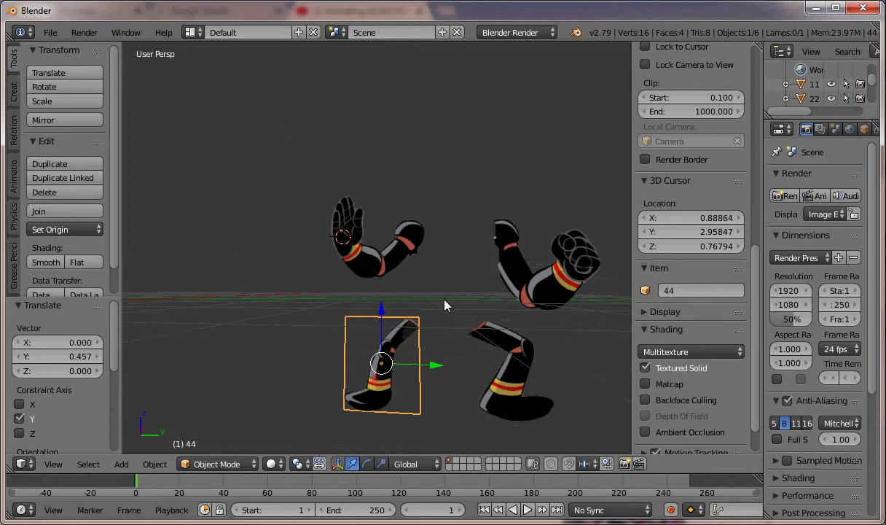
pyautogui.click(54, 35)
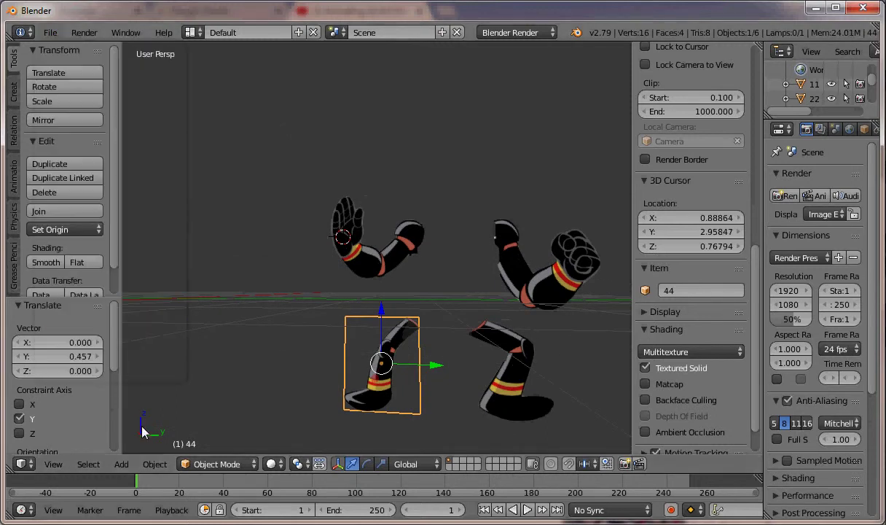
# Import 66.png as the torso plane and slide it along Y between the arms
pyautogui.click(52, 34)
pyautogui.moveTo(73, 310)
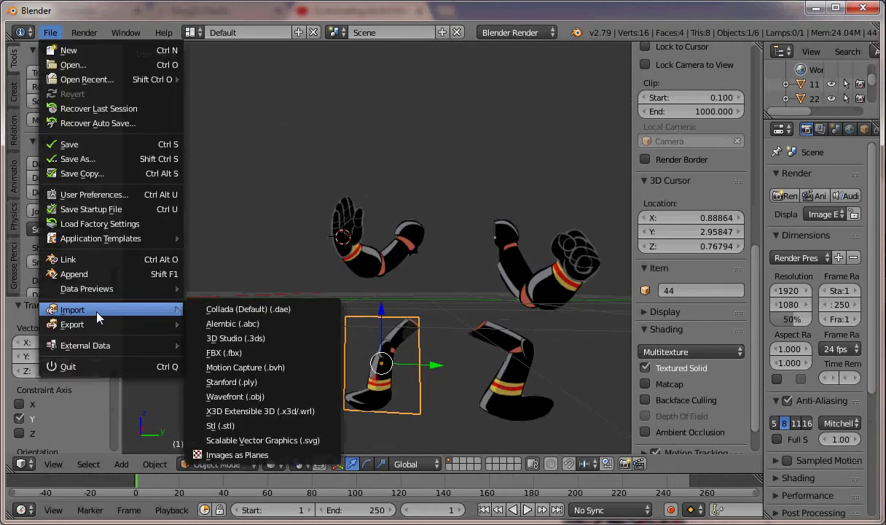
pyautogui.click(211, 454)
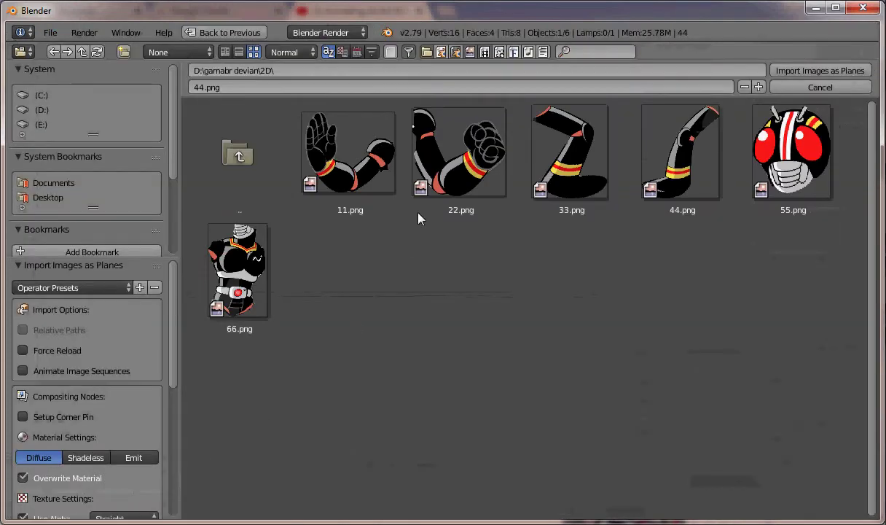
pyautogui.click(259, 273)
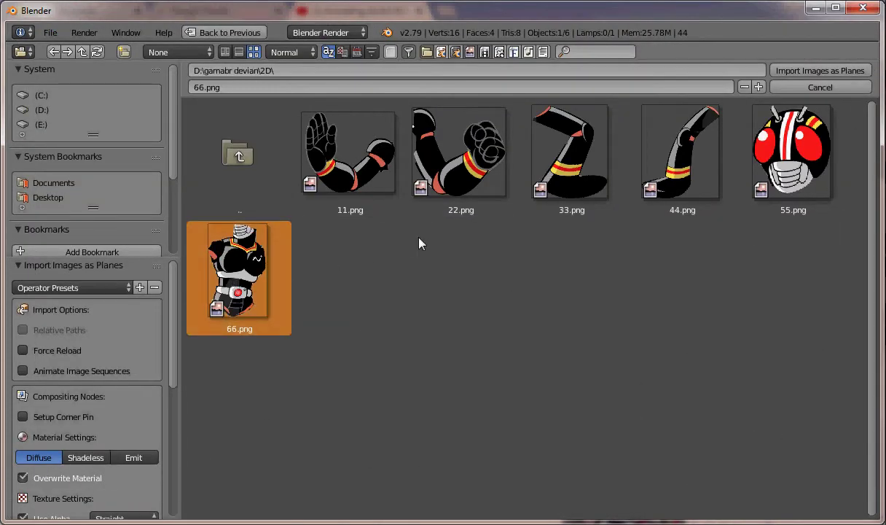
pyautogui.doubleClick(240, 266)
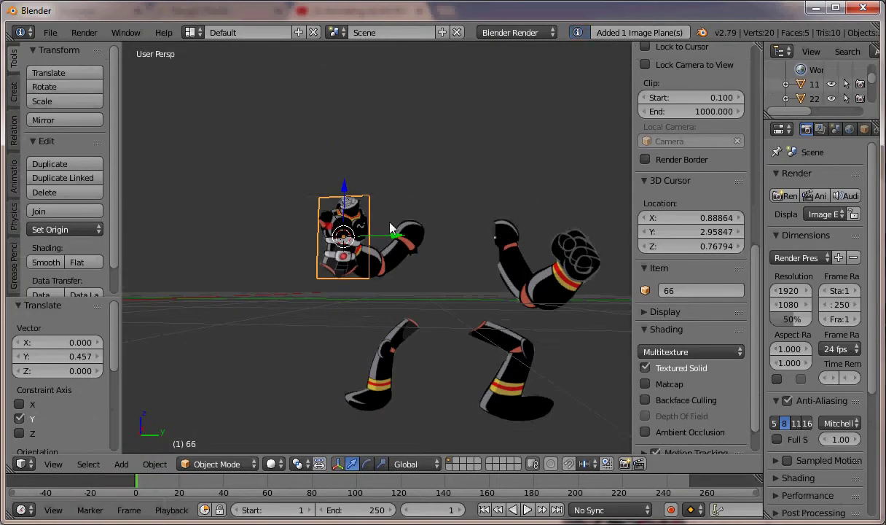
pyautogui.moveTo(395, 239)
pyautogui.mouseDown()
pyautogui.moveTo(504, 243)
pyautogui.moveTo(457, 195)
pyautogui.moveTo(455, 233)
pyautogui.mouseUp()
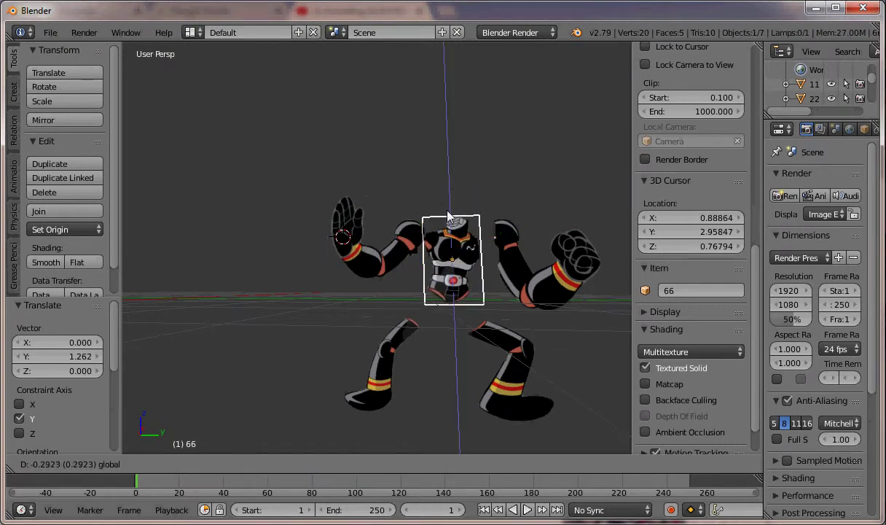
pyautogui.moveTo(510, 266); pyautogui.dragTo(532, 264)
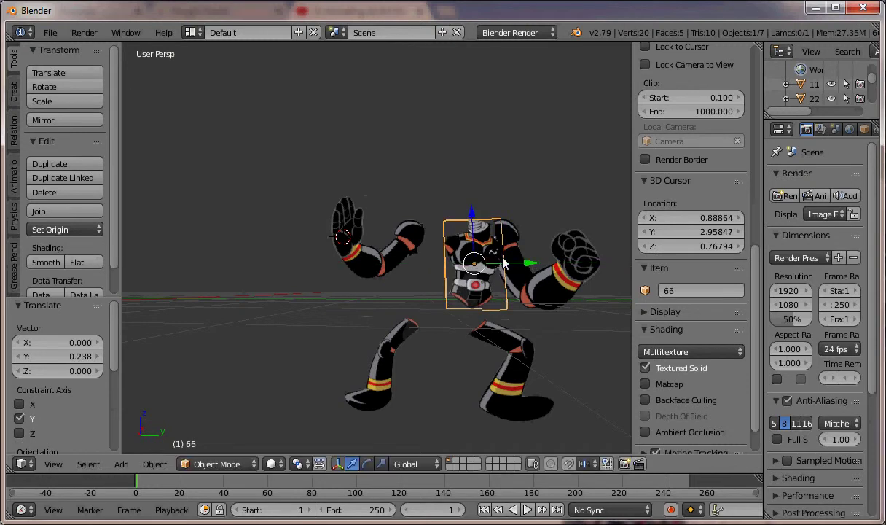
pyautogui.moveTo(350, 272)
pyautogui.mouseDown(button='middle')
pyautogui.moveTo(467, 301)
pyautogui.moveTo(325, 275)
pyautogui.mouseUp(button='middle')
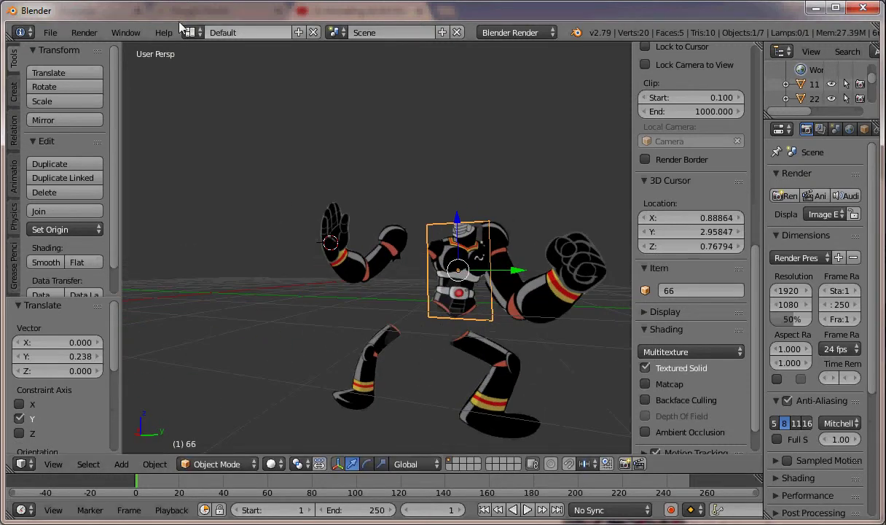
# Import the 55.png helmeted head image as an image plane
pyautogui.click(49, 32)
pyautogui.moveTo(110, 309)
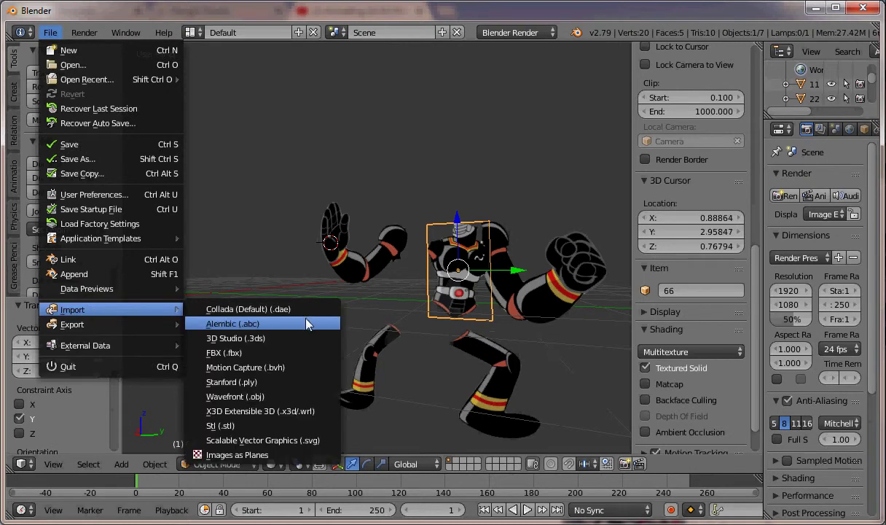
pyautogui.click(258, 452)
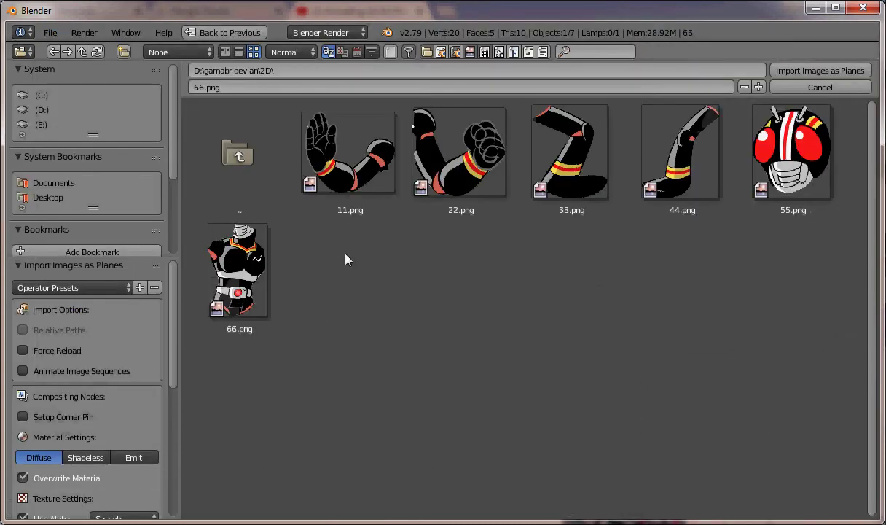
pyautogui.click(822, 153)
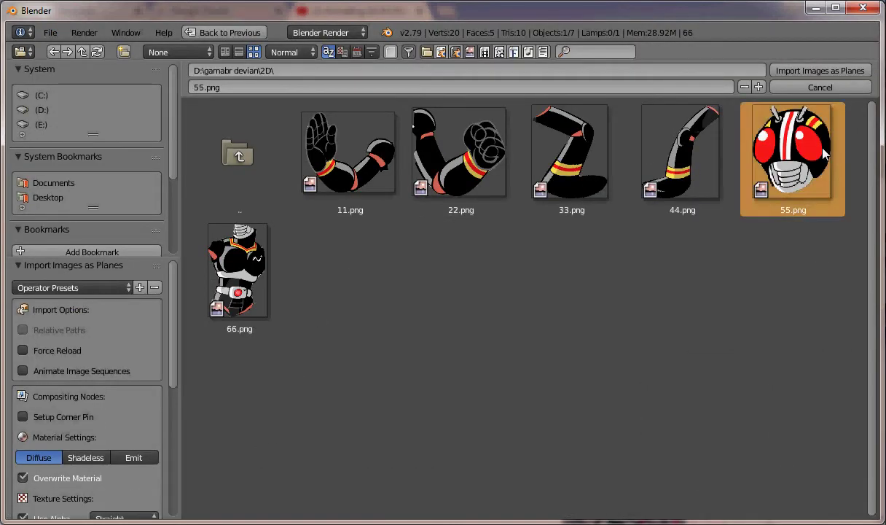
pyautogui.doubleClick(781, 140)
# Raise the 55 head plane about 0.689 and centre it atop the torso
pyautogui.scroll(-3, 251, 332)
pyautogui.moveTo(252, 331)
pyautogui.mouseDown(button='middle')
pyautogui.moveTo(336, 405)
pyautogui.moveTo(287, 354)
pyautogui.mouseUp(button='middle')
pyautogui.scroll(2, 484, 228)
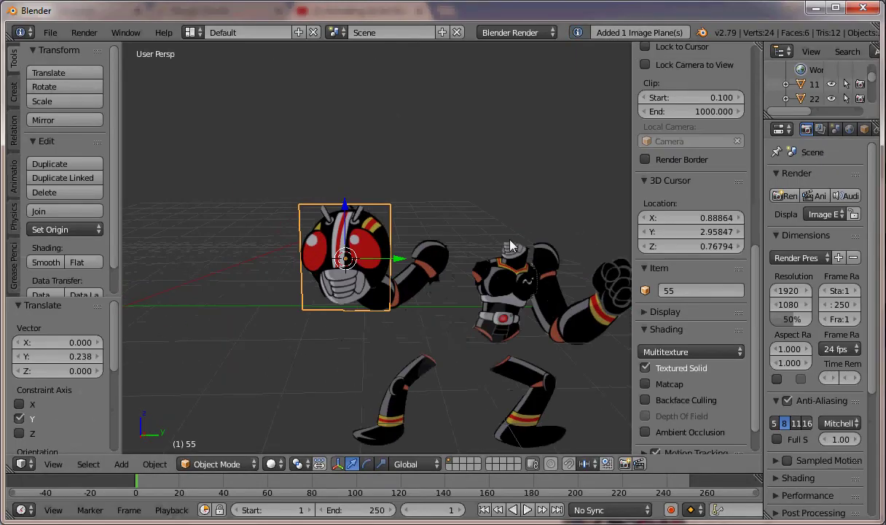
pyautogui.press('g')
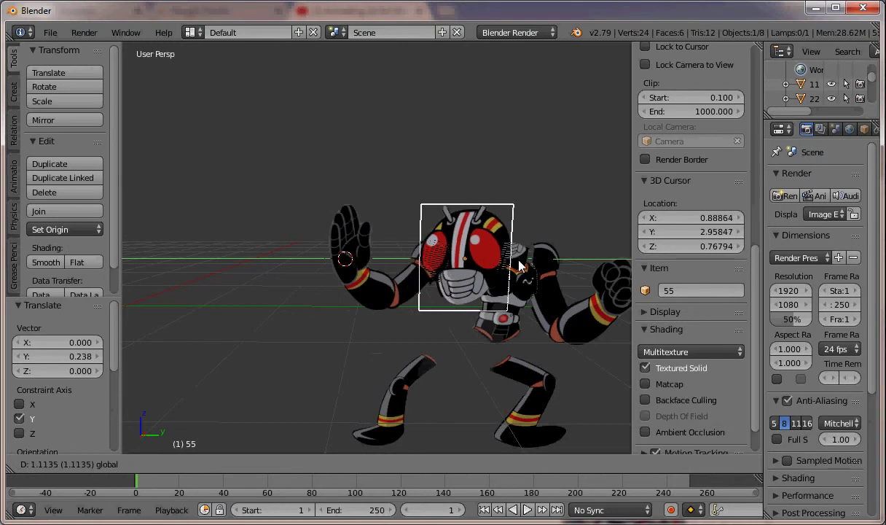
pyautogui.click(516, 247)
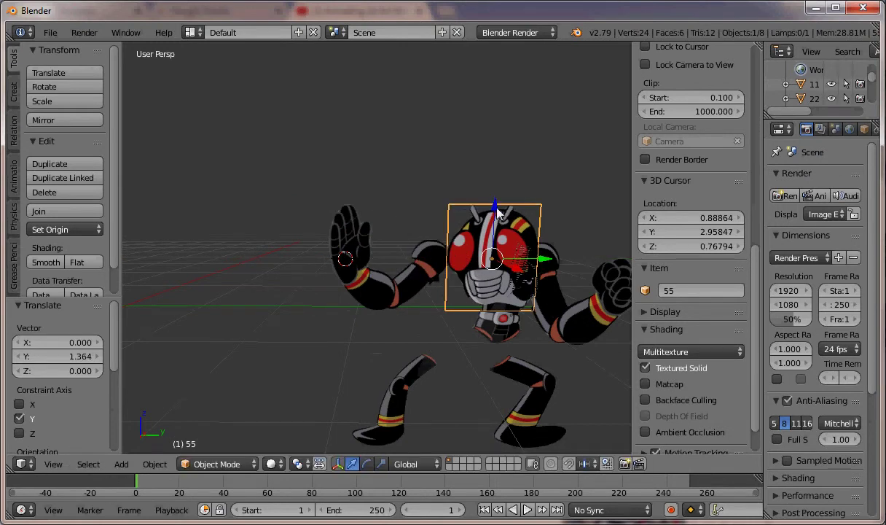
pyautogui.moveTo(496, 209); pyautogui.dragTo(498, 131)
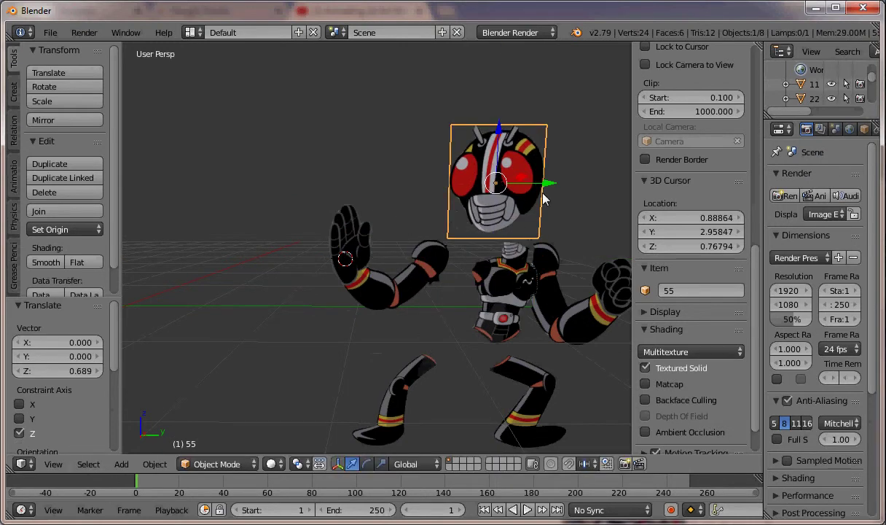
pyautogui.moveTo(548, 190); pyautogui.dragTo(510, 199)
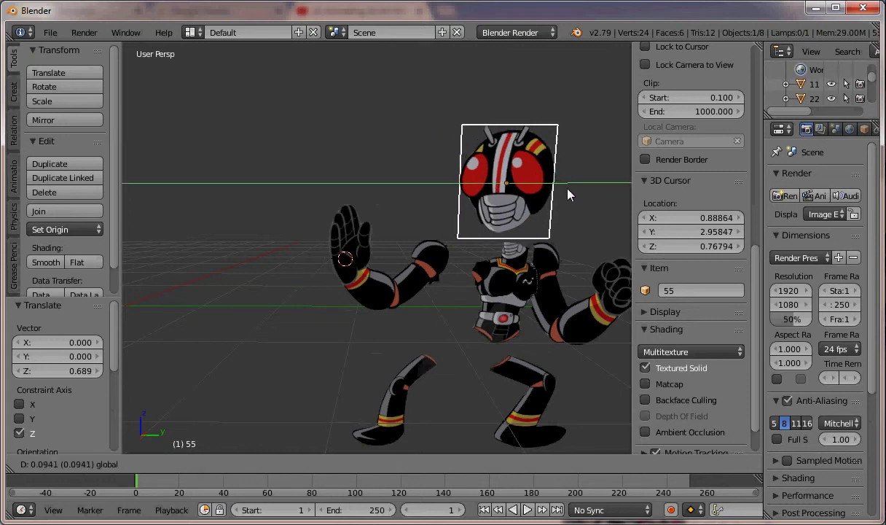
pyautogui.scroll(-2, 510, 199)
pyautogui.scroll(6, 529, 263)
pyautogui.scroll(-3, 533, 270)
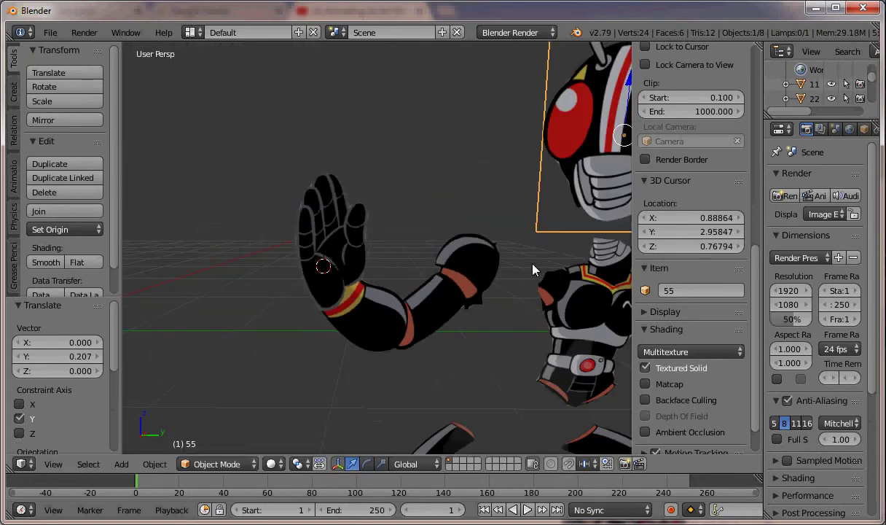
pyautogui.scroll(-3, 532, 270)
pyautogui.scroll(1, 532, 277)
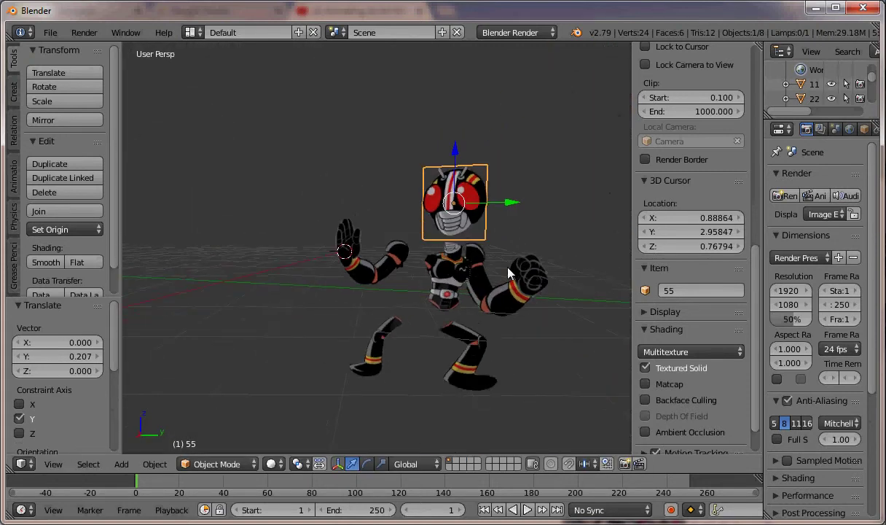
pyautogui.scroll(2, 512, 276)
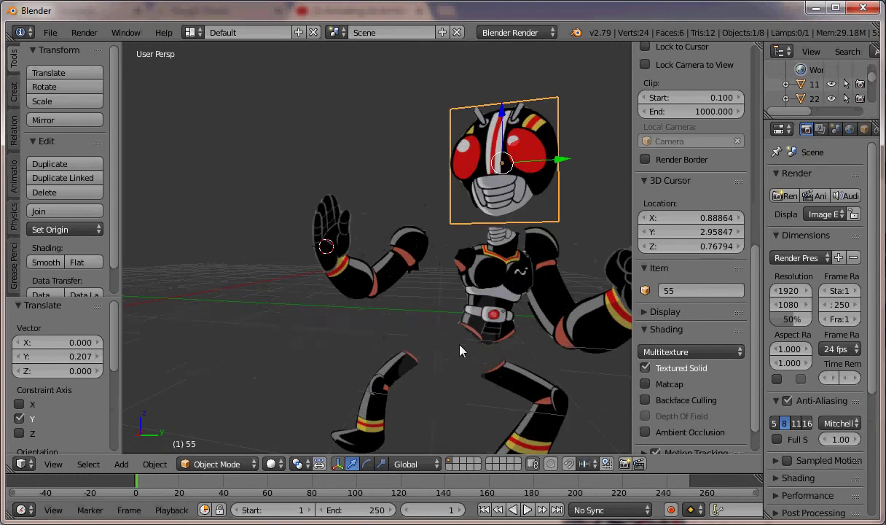